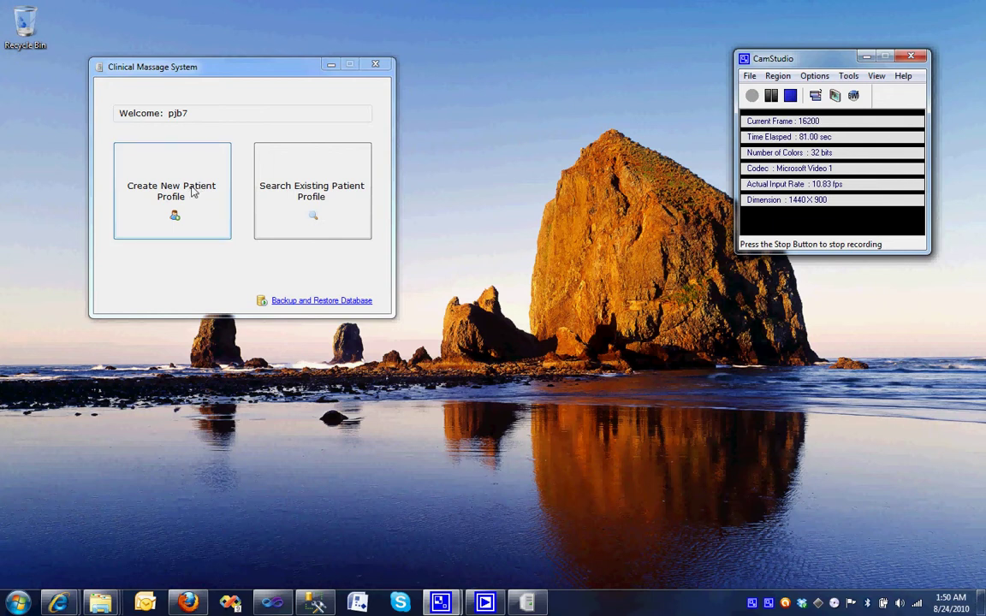
Start a new patient profile with the patient's first name, last name and weight 180.
{"action": "left_click", "coordinate": [205, 216]}
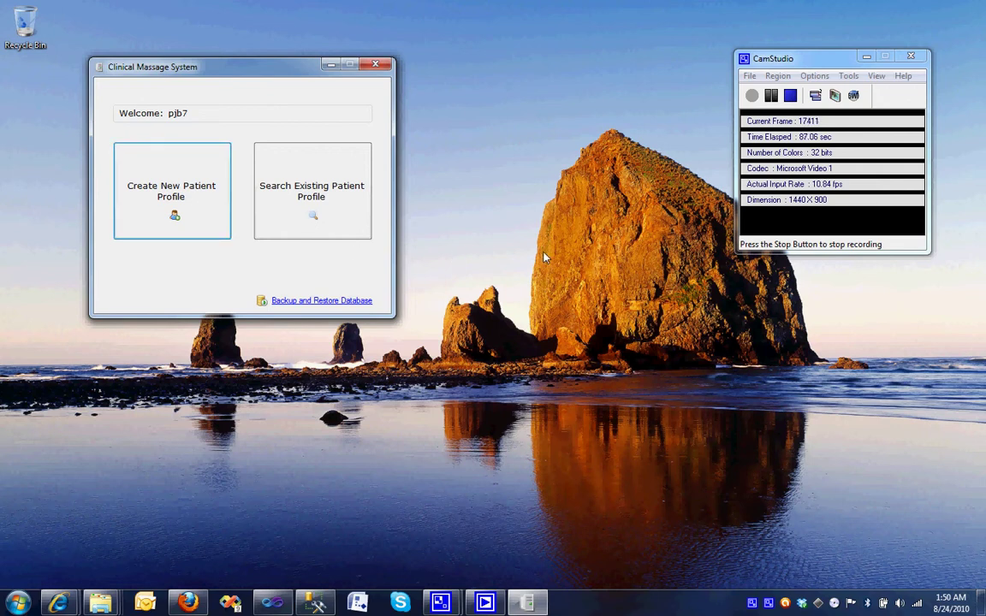
{"action": "left_click", "coordinate": [152, 164]}
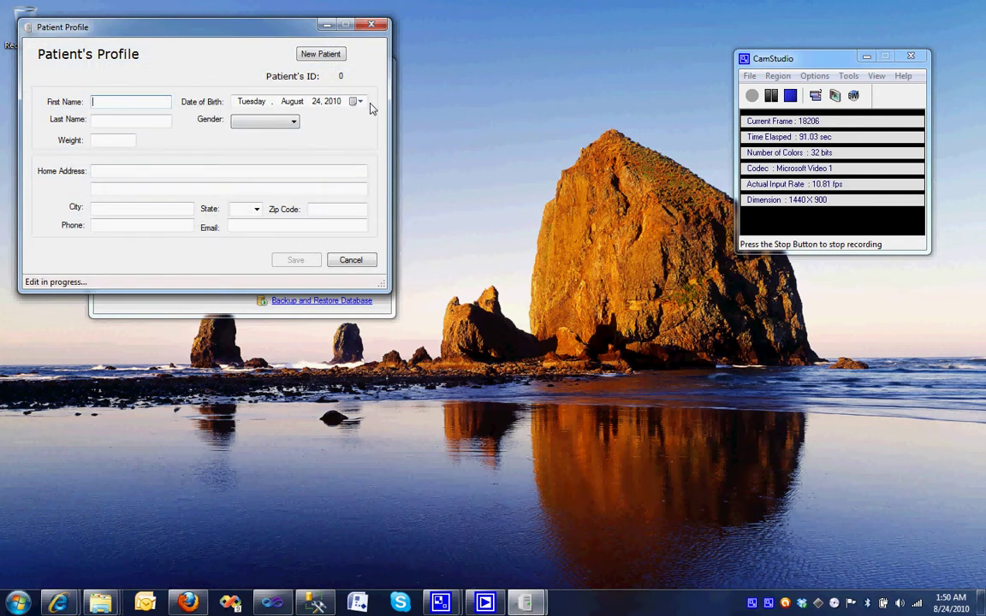
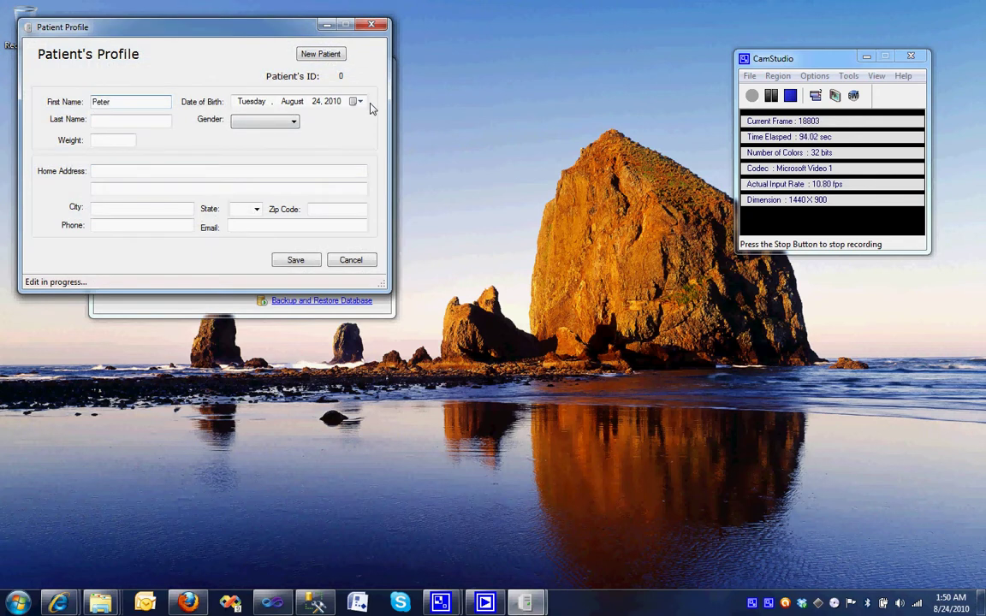
{"action": "key", "text": "Tab"}
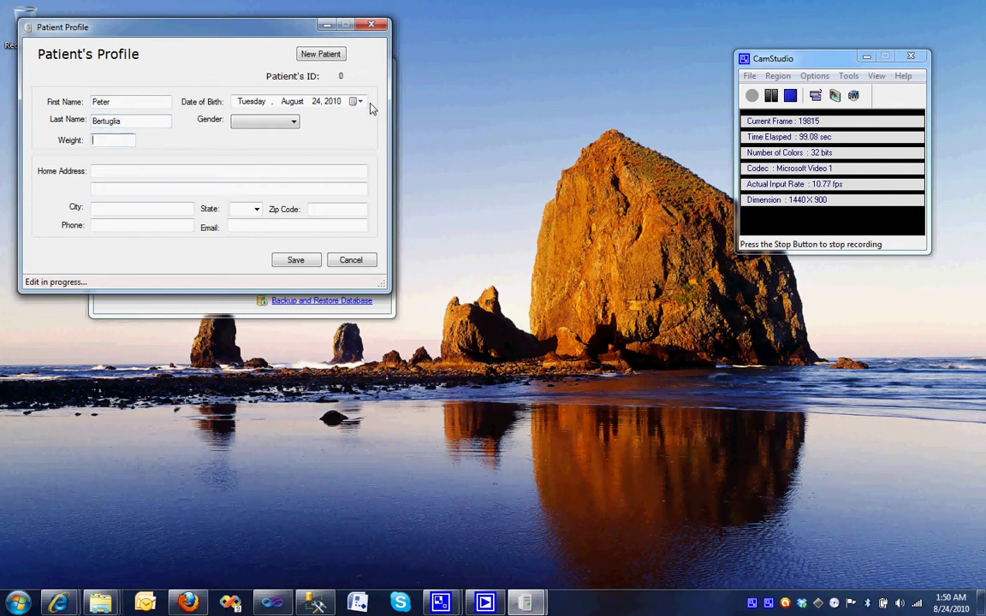
{"action": "type", "text": "180"}
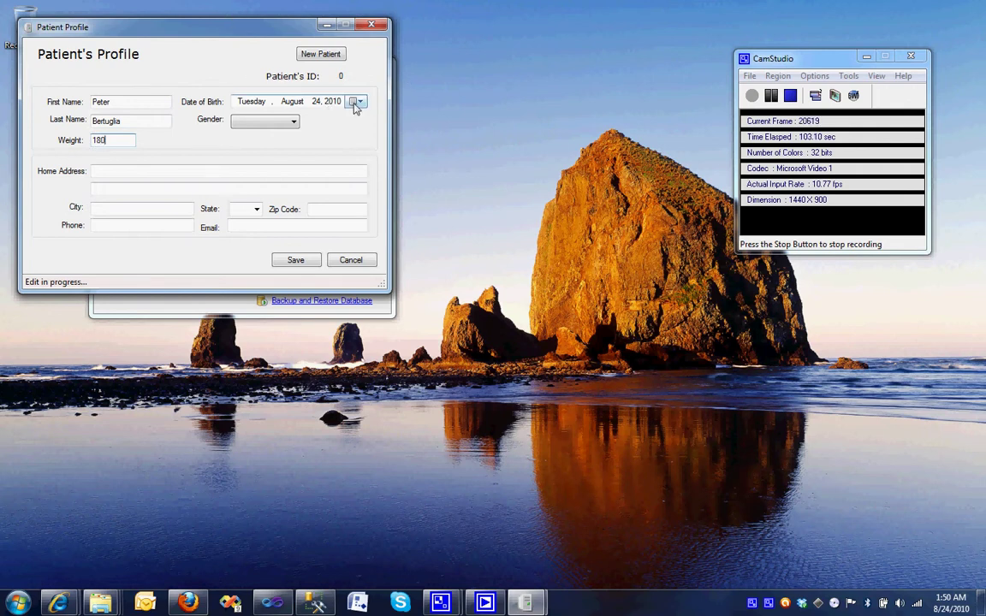
Set the birth date to July 17, 1985 and the gender to Male.
{"action": "left_click", "coordinate": [357, 102]}
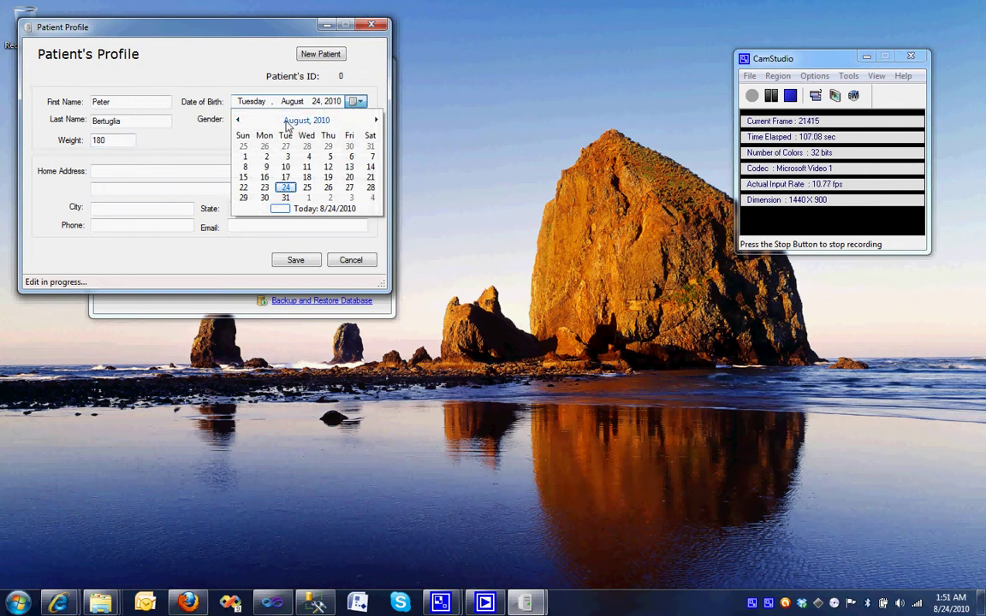
{"action": "left_click", "coordinate": [300, 120]}
{"action": "left_click", "coordinate": [296, 122]}
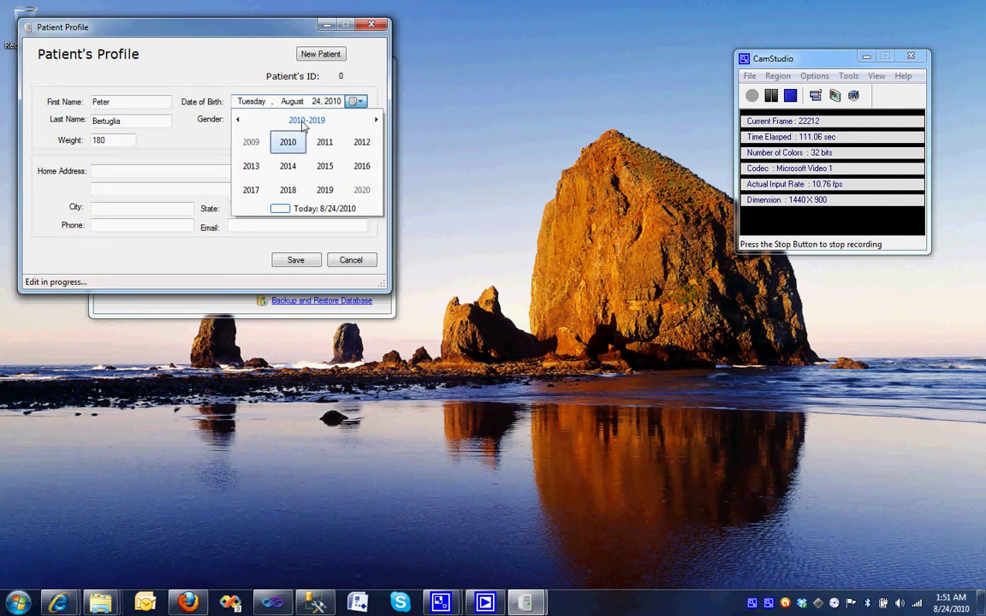
{"action": "left_click", "coordinate": [302, 124]}
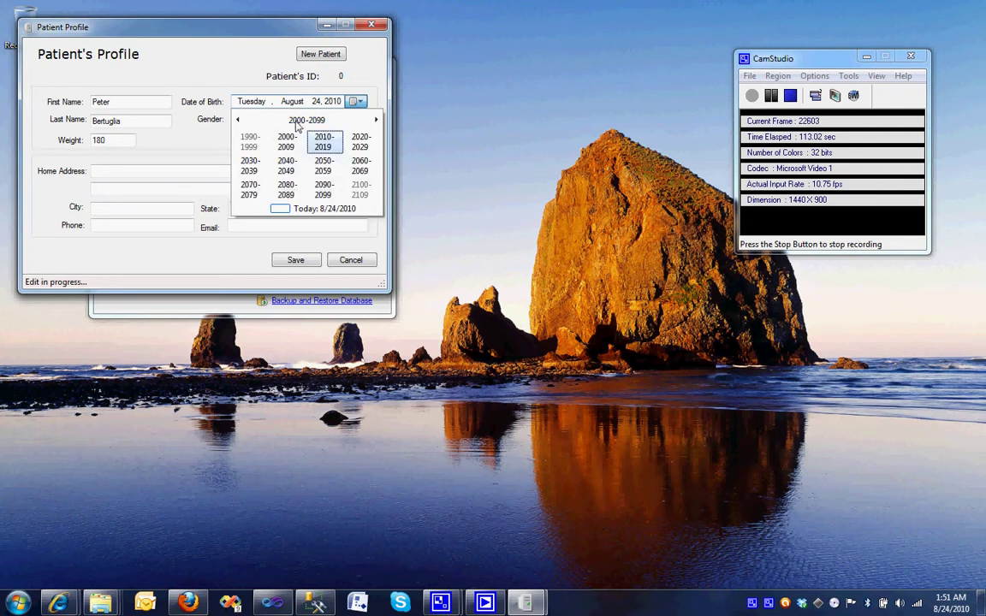
{"action": "left_click", "coordinate": [238, 120]}
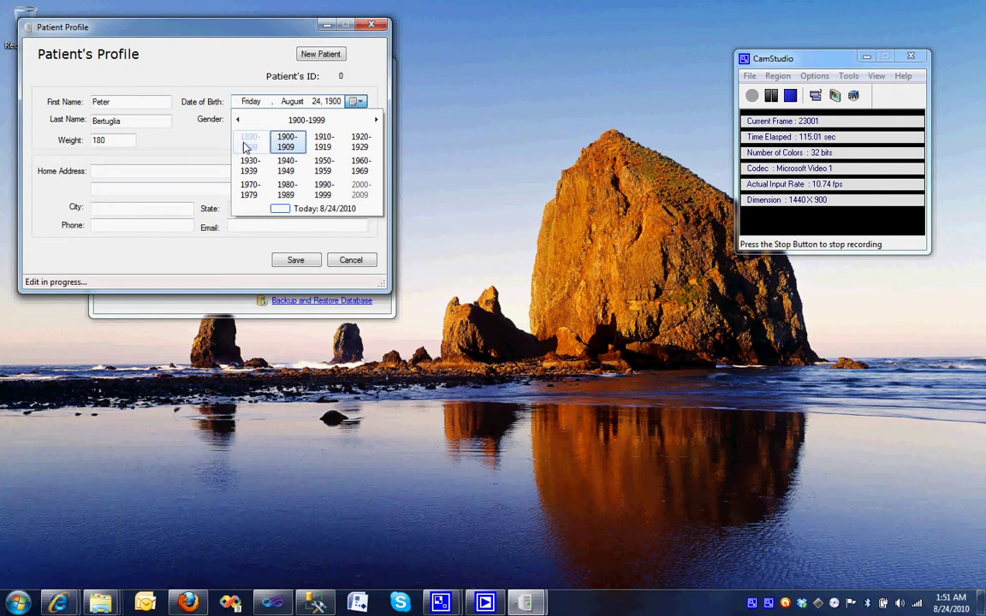
{"action": "left_click", "coordinate": [294, 193]}
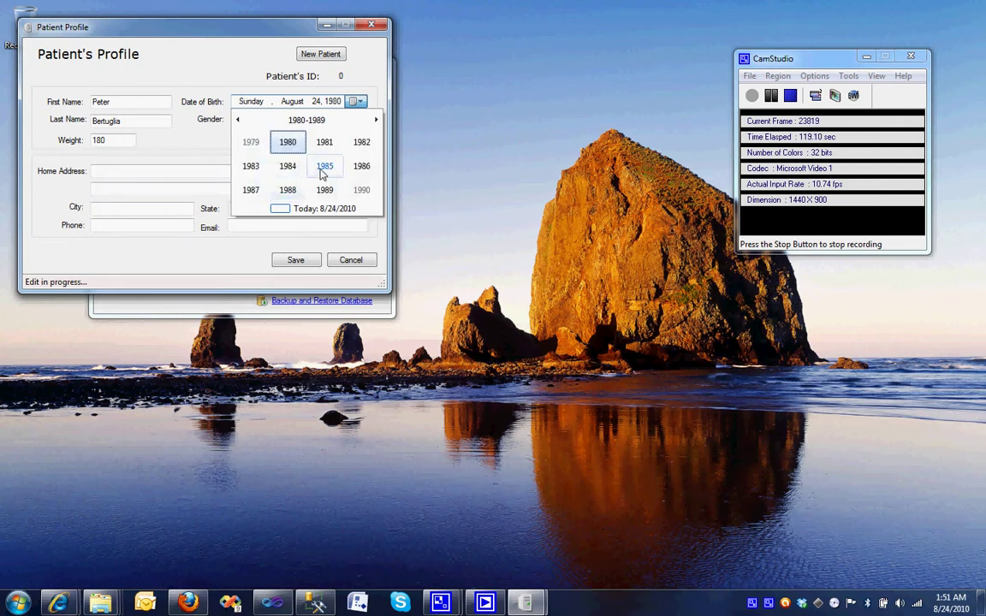
{"action": "left_click", "coordinate": [315, 171]}
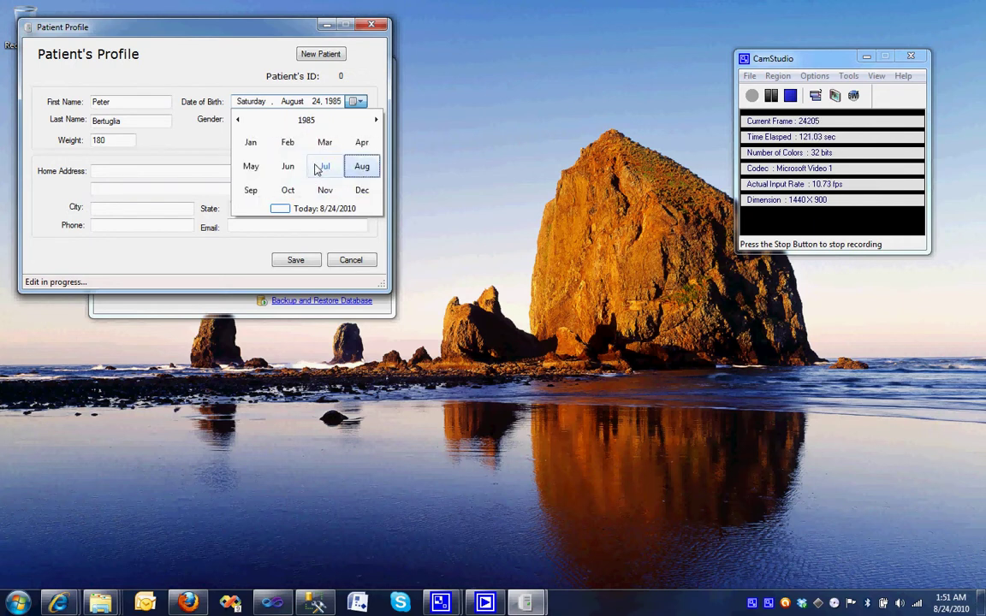
{"action": "left_click", "coordinate": [319, 168]}
{"action": "left_click", "coordinate": [308, 165]}
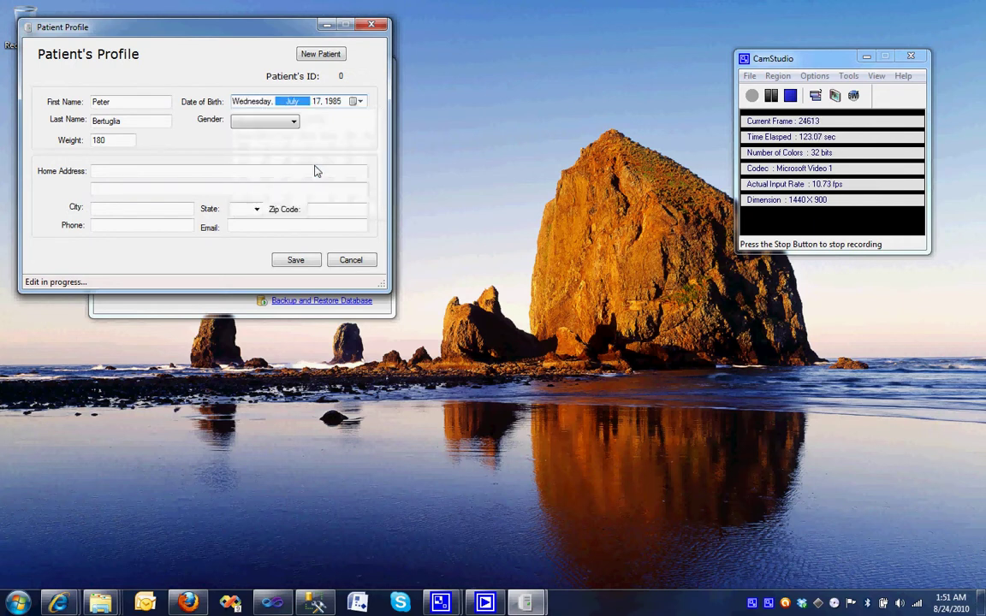
{"action": "left_click", "coordinate": [279, 121]}
{"action": "left_click", "coordinate": [257, 129]}
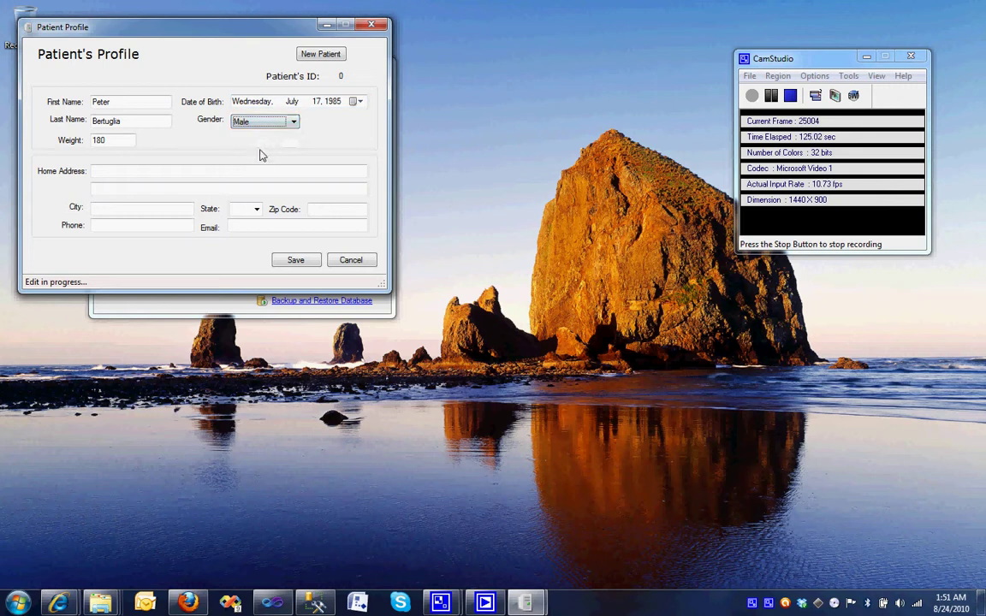
{"action": "left_click", "coordinate": [260, 171]}
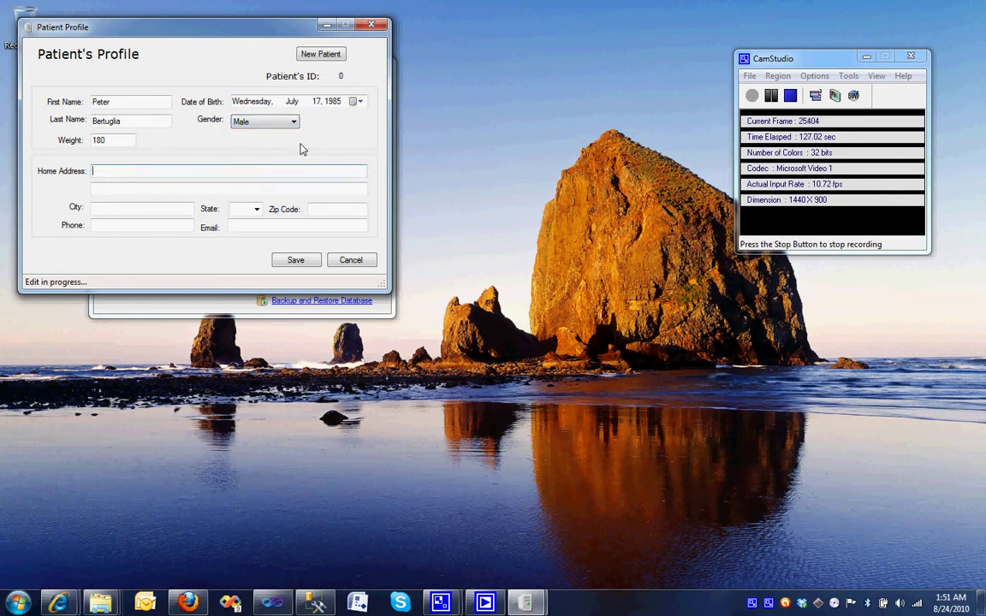
Enter the patient's home address and save the profile.
{"action": "key", "text": "Tab"}
{"action": "key", "text": "Tab"}
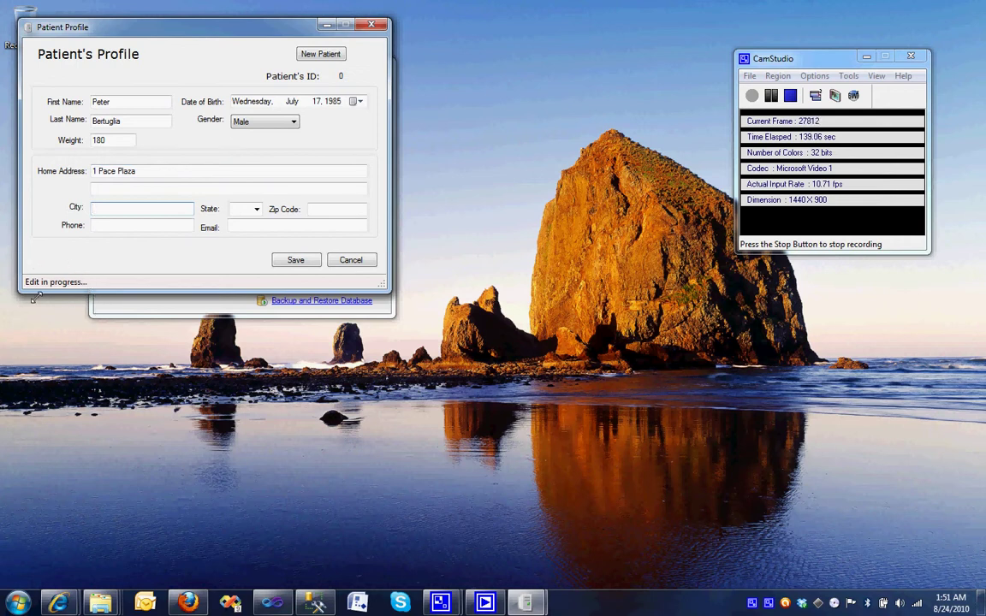
{"action": "left_click", "coordinate": [291, 261]}
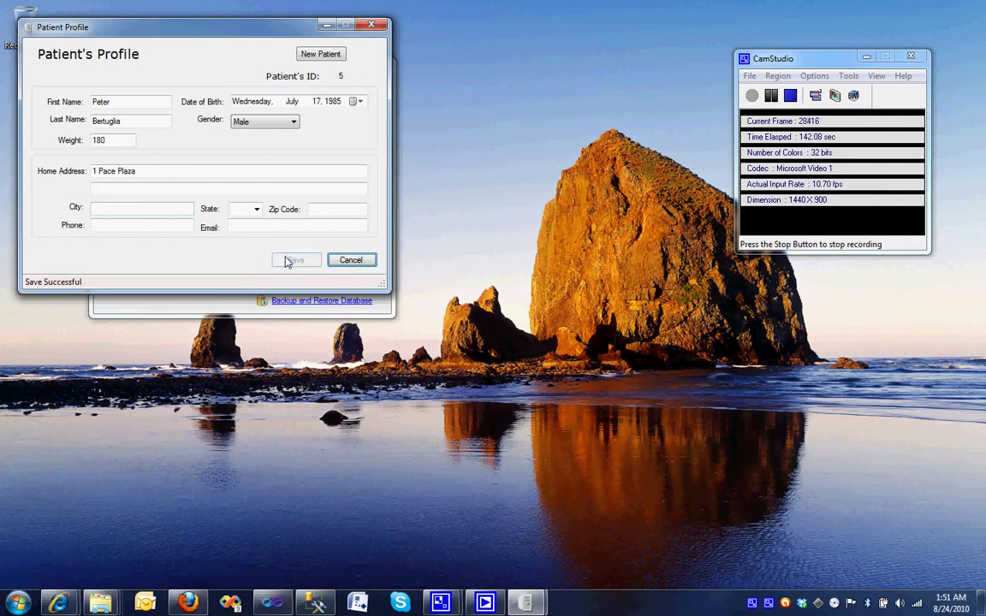
Fill in the city, state, zip code, phone number and e-mail address.
{"action": "left_click", "coordinate": [120, 207]}
{"action": "left_click", "coordinate": [155, 188]}
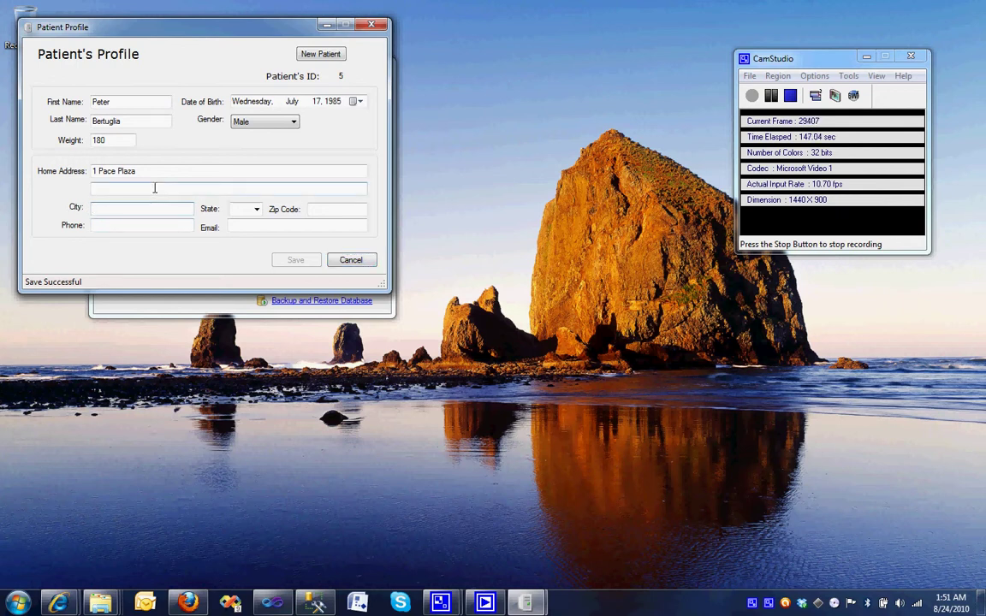
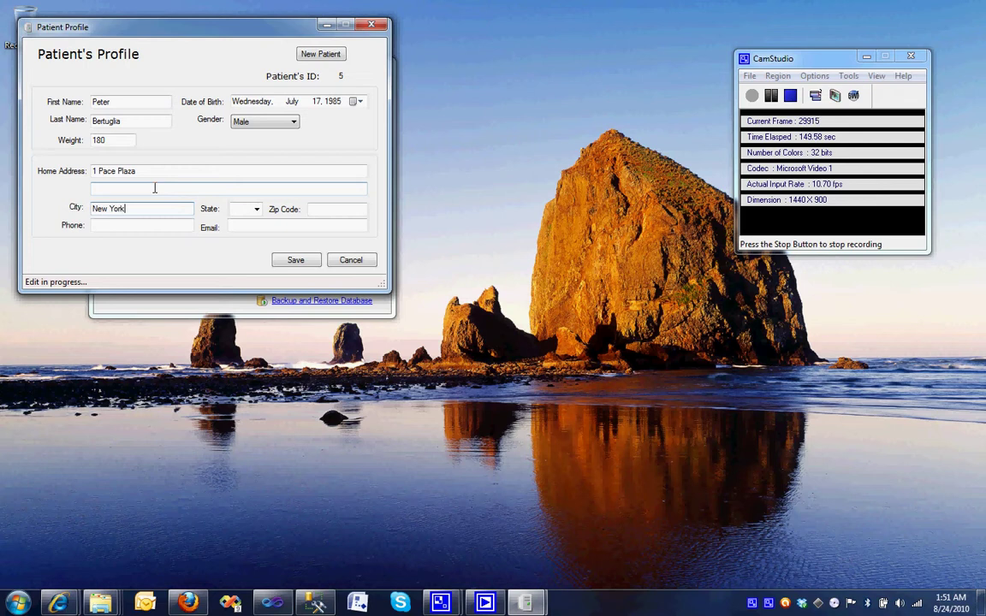
{"action": "key", "text": "Tab"}
{"action": "key", "text": "Tab"}
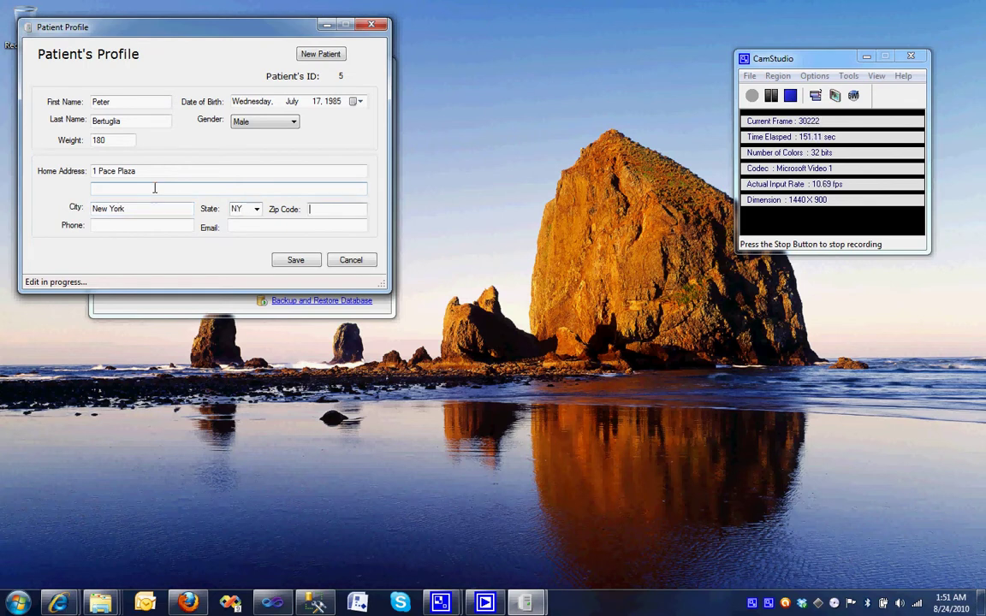
{"action": "key", "text": "Tab"}
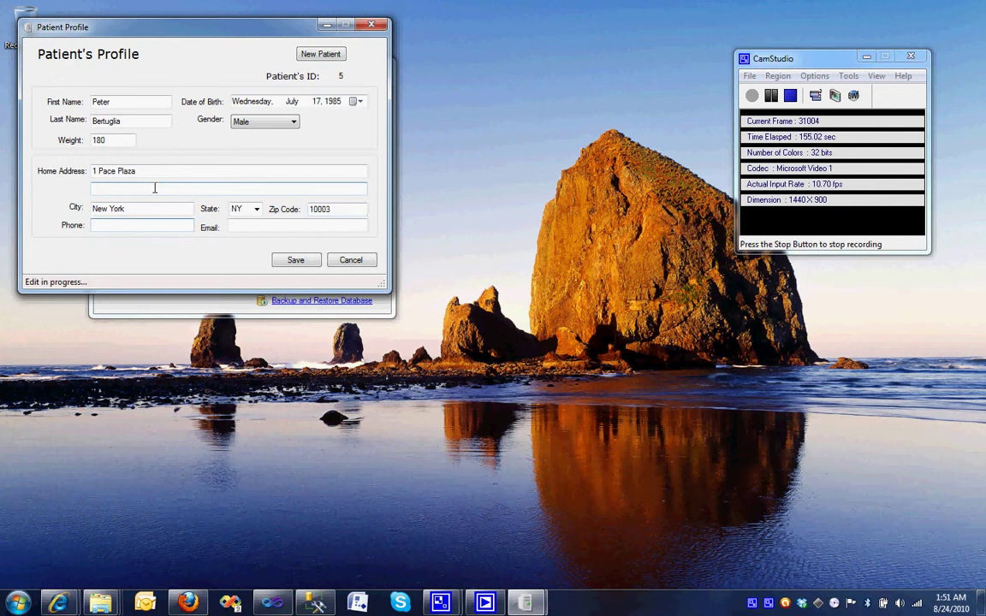
{"action": "key", "text": "Tab"}
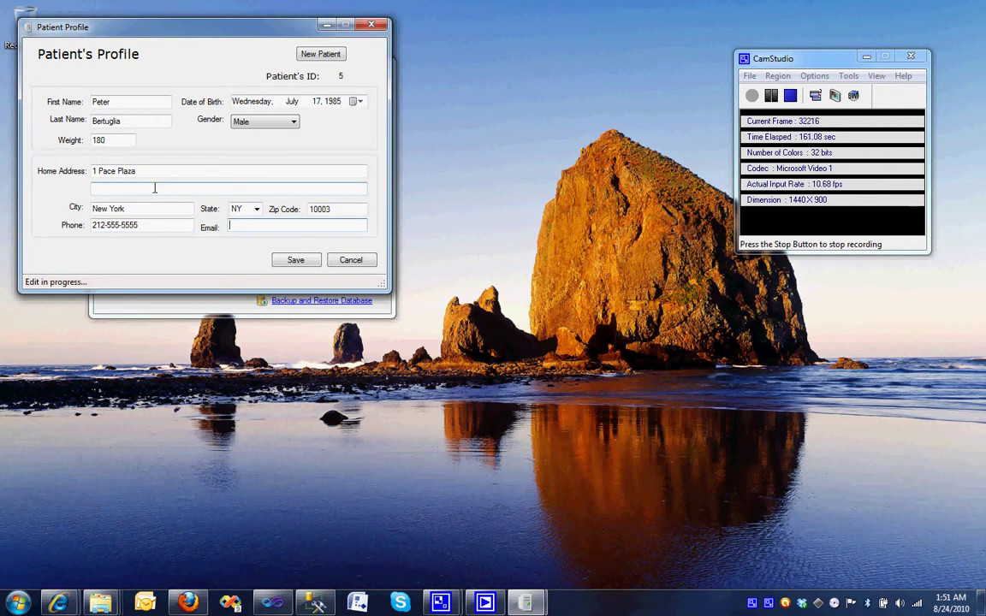
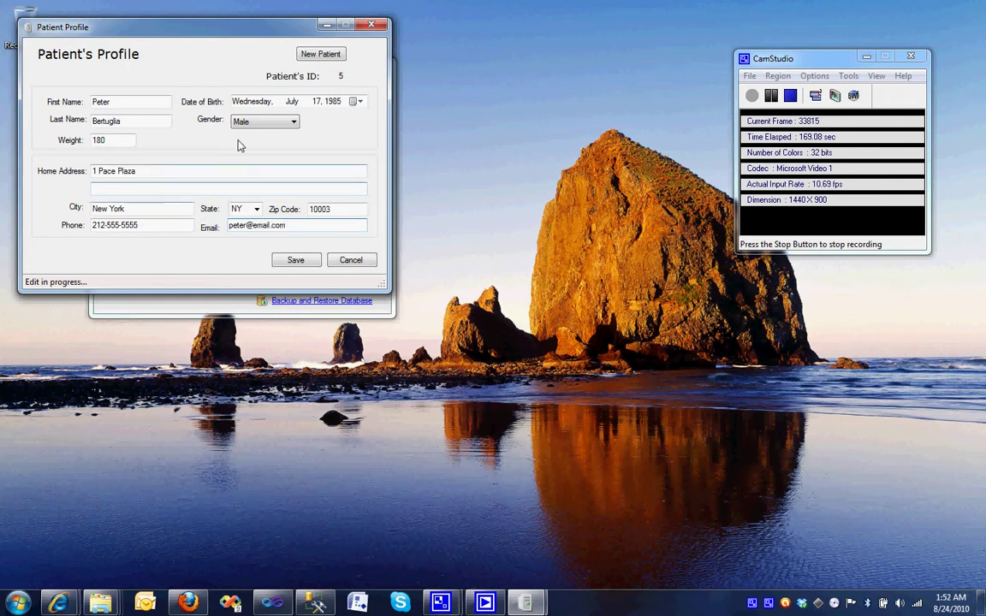
Close the profile form, saving the record, and search patients by ID 1.
{"action": "left_click", "coordinate": [374, 25]}
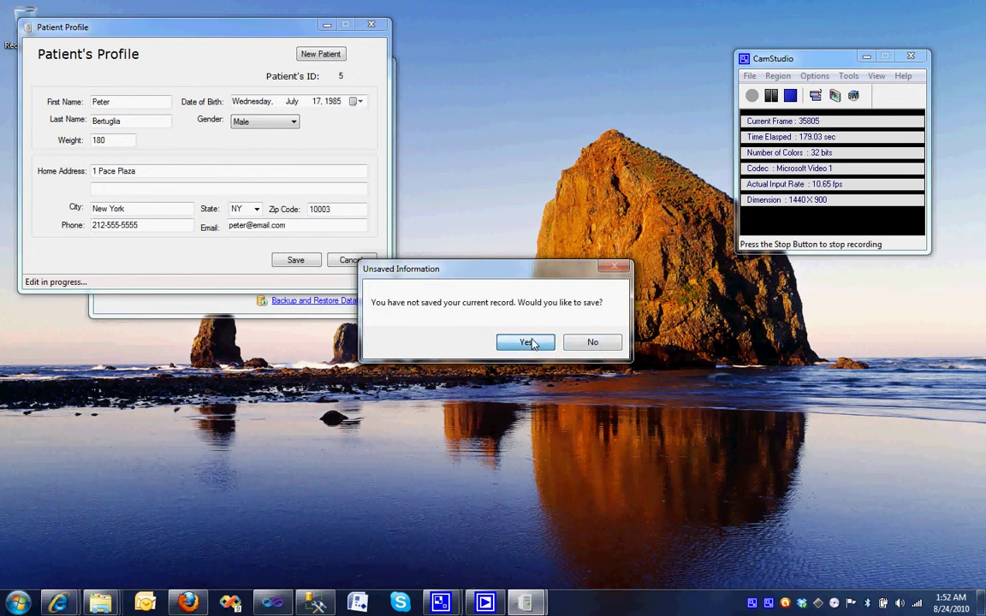
{"action": "left_click", "coordinate": [526, 342]}
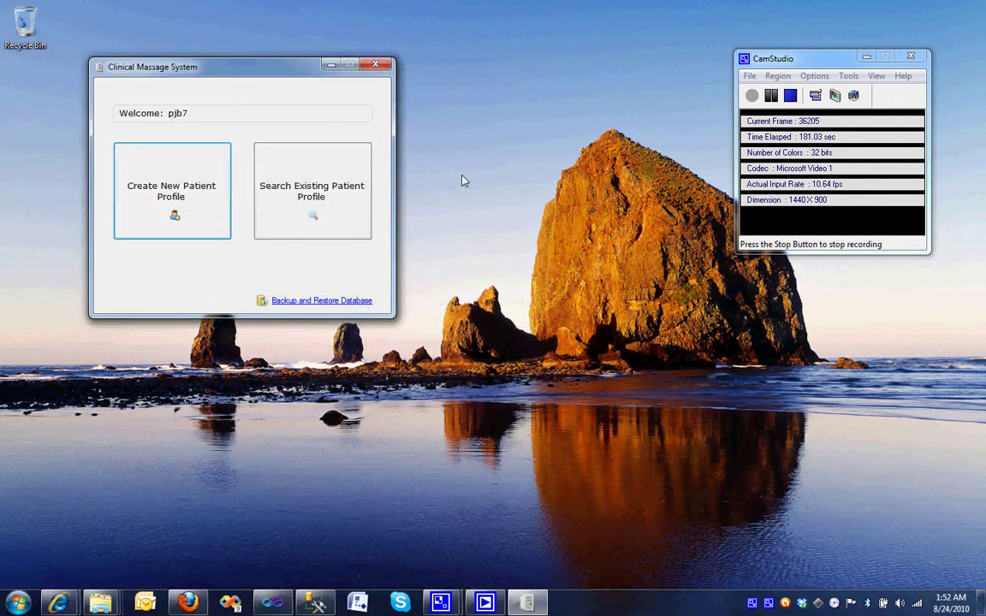
{"action": "left_click", "coordinate": [365, 189]}
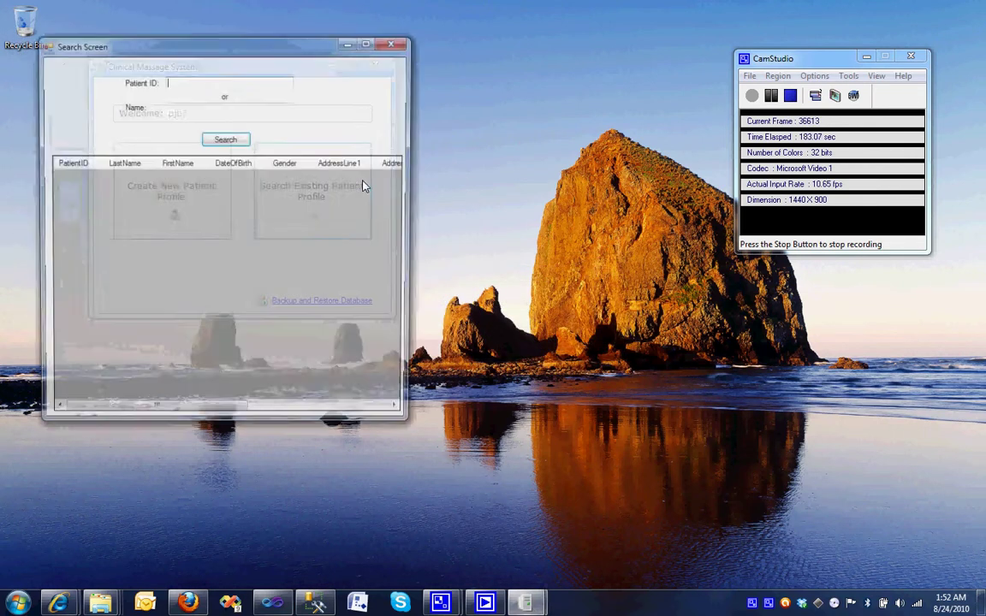
{"action": "left_click", "coordinate": [193, 110]}
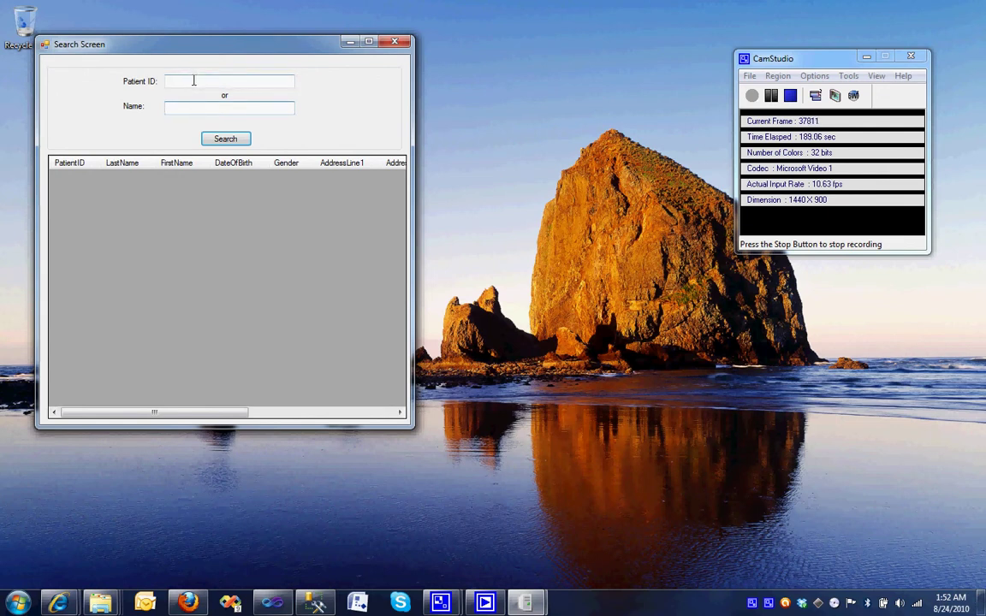
{"action": "left_click", "coordinate": [194, 81]}
{"action": "type", "text": "1"}
{"action": "key", "text": "Return"}
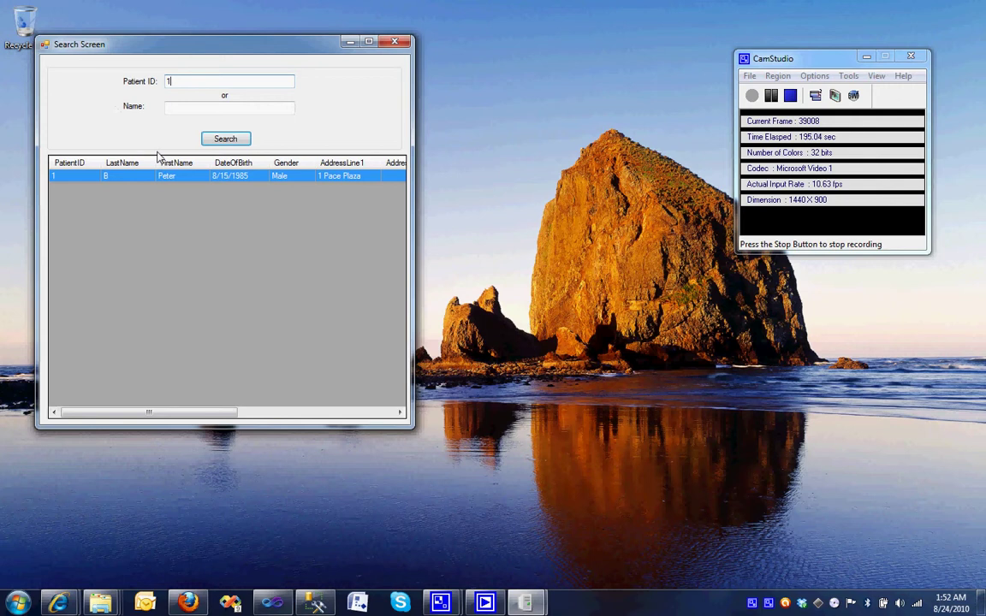
Clear the ID search, search by the patient's first name, and select the second match.
{"action": "double_click", "coordinate": [203, 81]}
{"action": "key", "text": "BackSpace"}
{"action": "left_click", "coordinate": [198, 104]}
{"action": "type", "text": "Peter"}
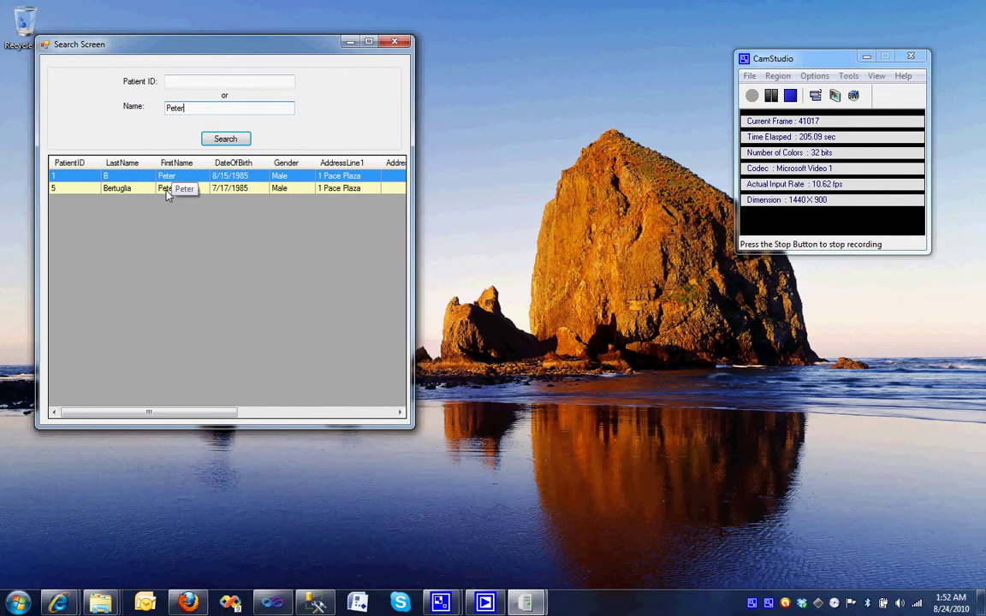
{"action": "left_click", "coordinate": [166, 190]}
Open the patient's overview, add a second address line, and save it.
{"action": "double_click", "coordinate": [167, 190]}
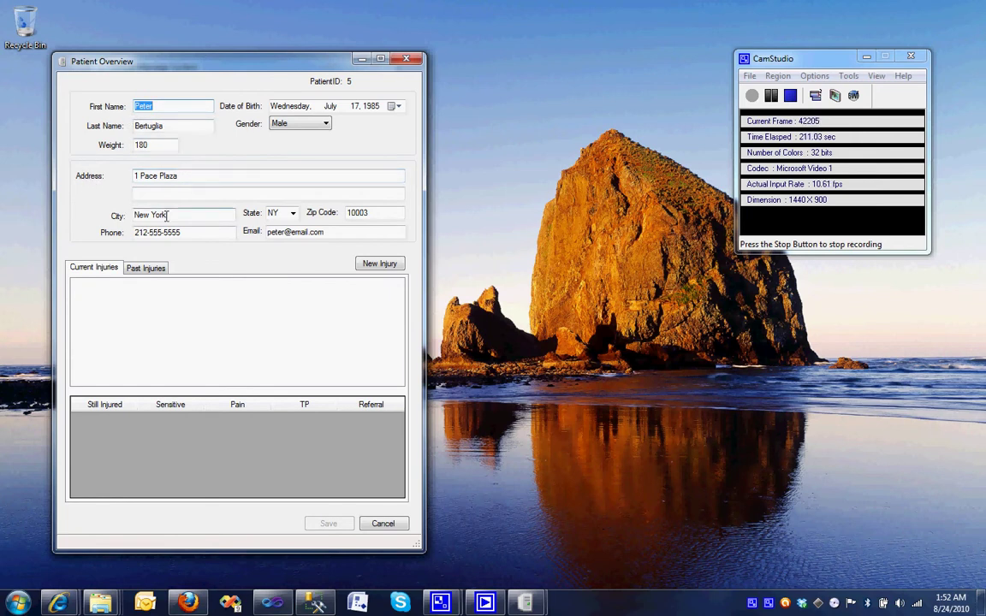
{"action": "left_click", "coordinate": [178, 193]}
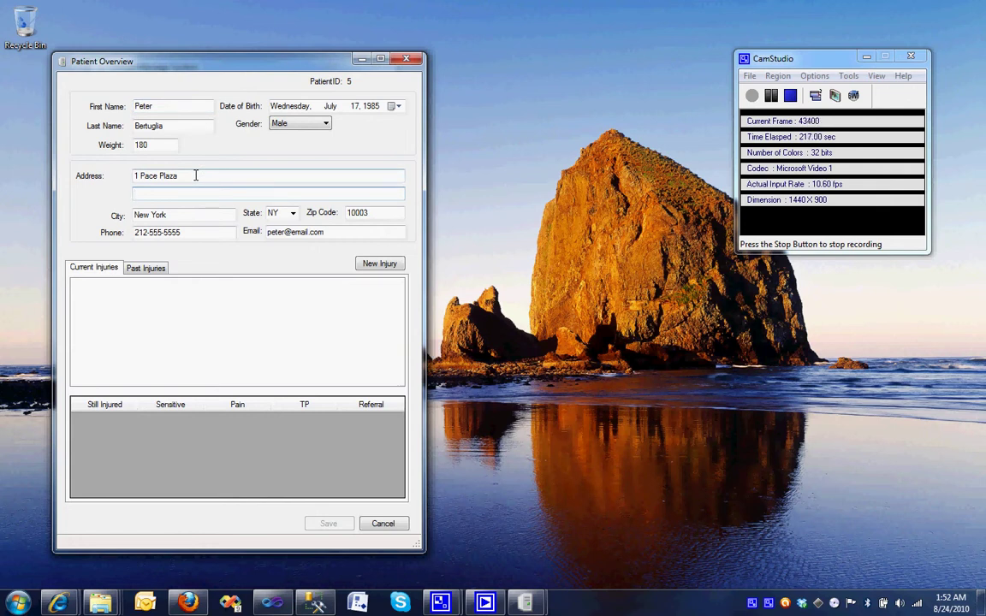
{"action": "type", "text": "Office 2B"}
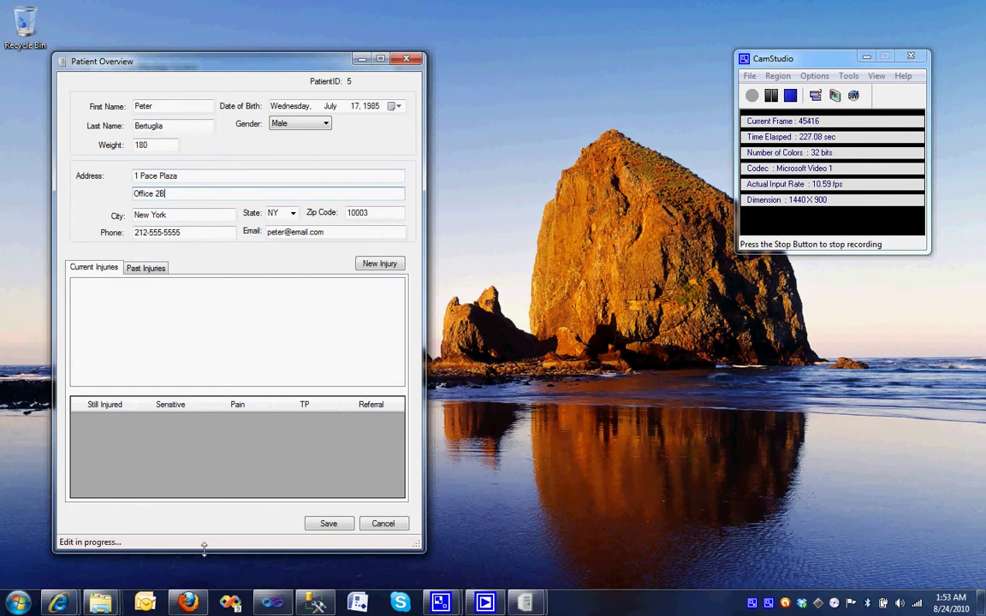
{"action": "left_click", "coordinate": [327, 524]}
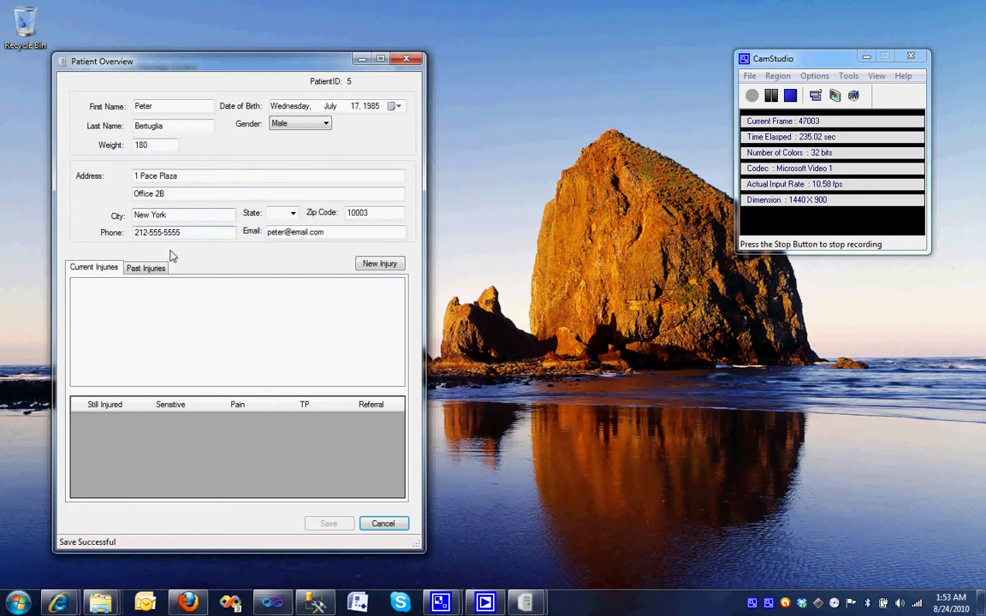
Create and save a new injury described as 'Boating accident. Fell off the boat.'.
{"action": "left_click", "coordinate": [373, 265]}
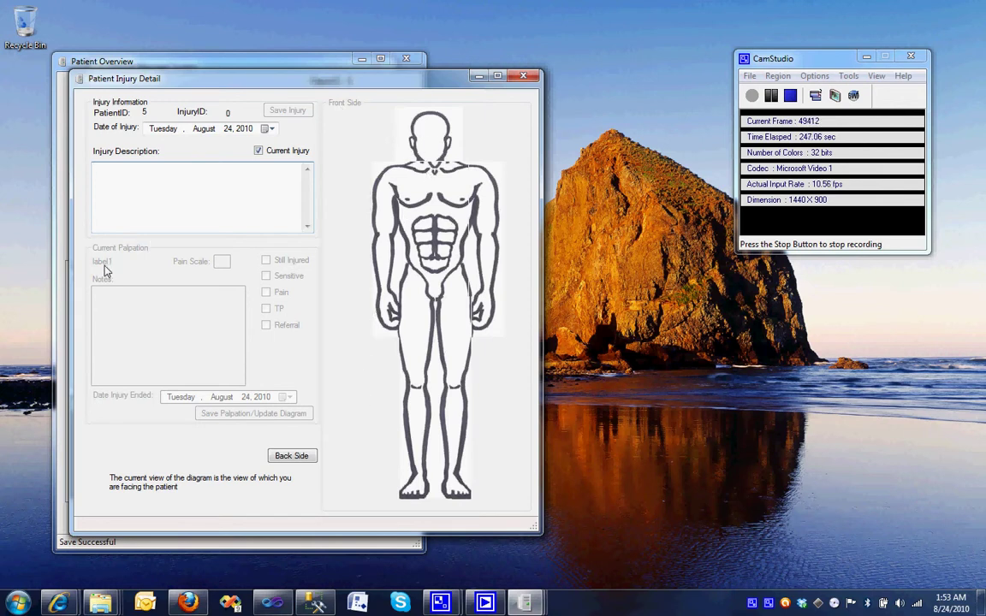
{"action": "left_click", "coordinate": [126, 176]}
{"action": "type", "text": "Boating"}
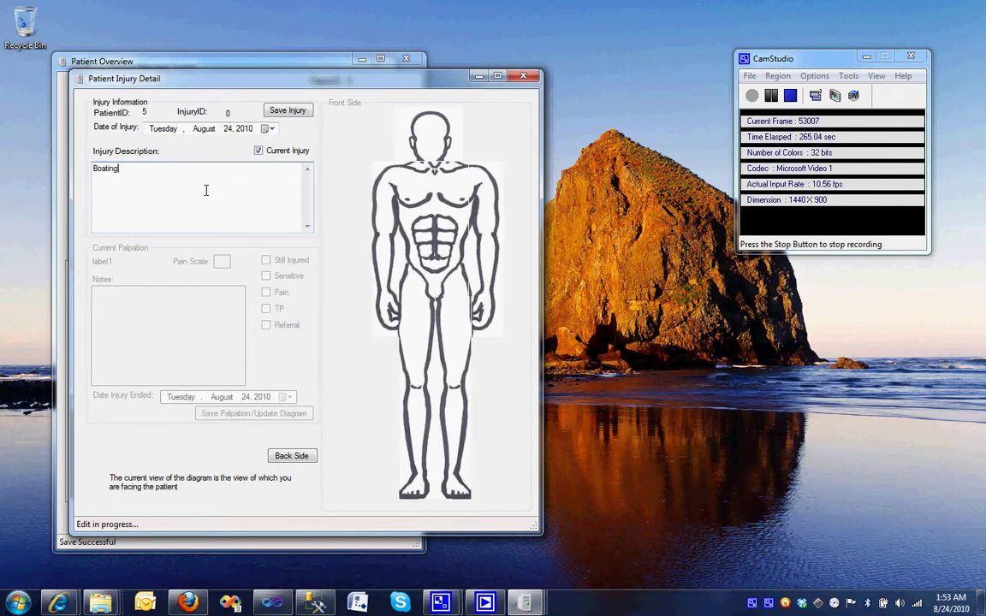
{"action": "type", "text": " accident. Fell off the boat."}
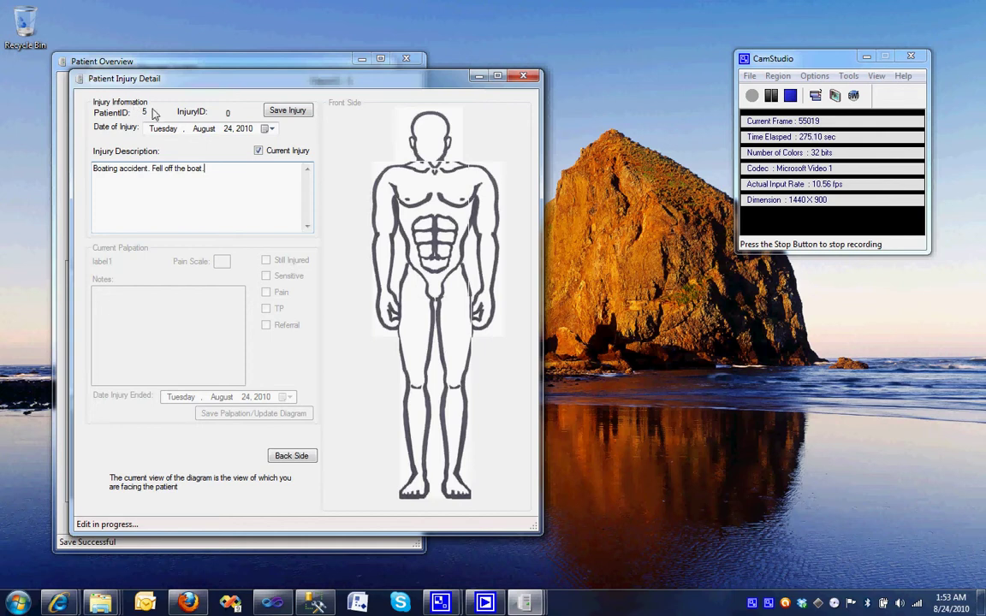
{"action": "left_click", "coordinate": [288, 110]}
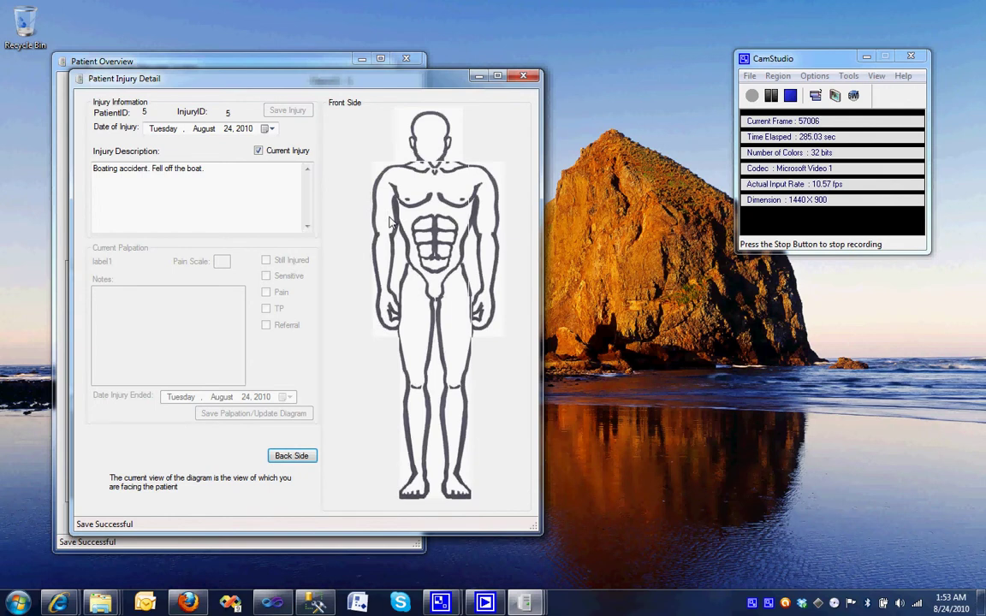
Save a Left Torso palpation with pain 3, sensitive, noting the left chest is sensitive to touch.
{"action": "left_click", "coordinate": [366, 180]}
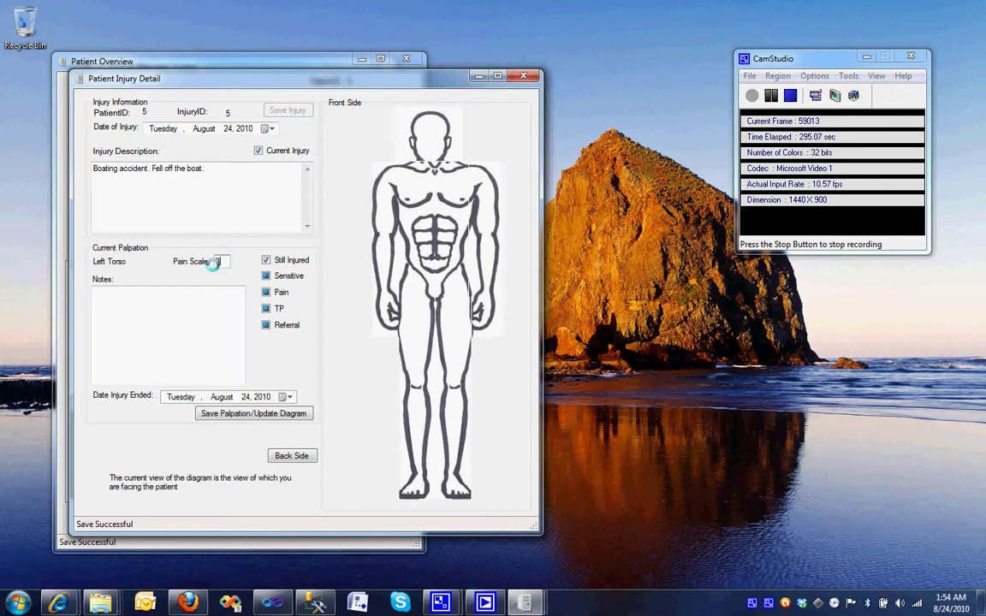
{"action": "type", "text": "3"}
{"action": "left_click", "coordinate": [270, 280]}
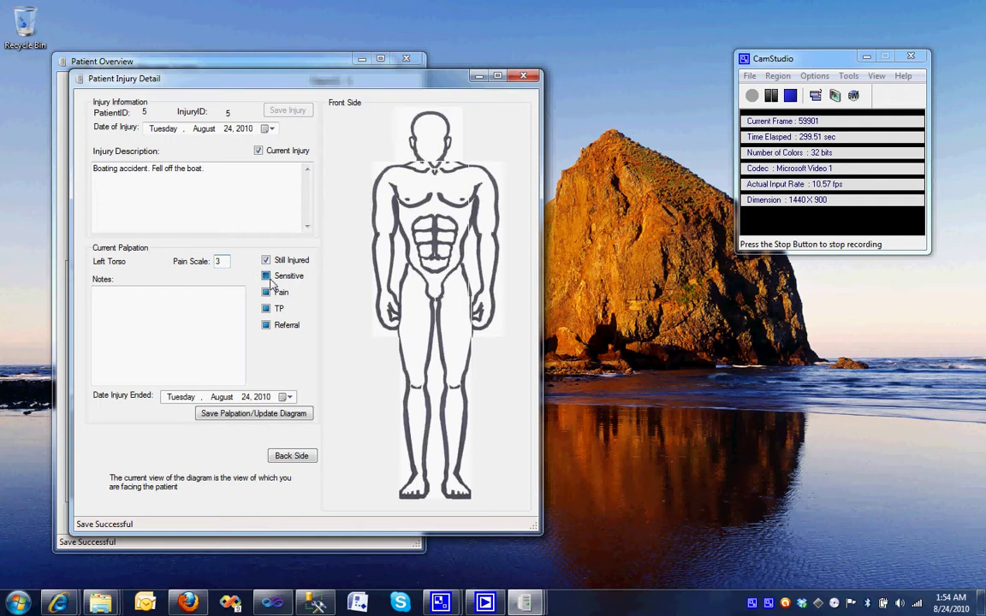
{"action": "left_click", "coordinate": [199, 309]}
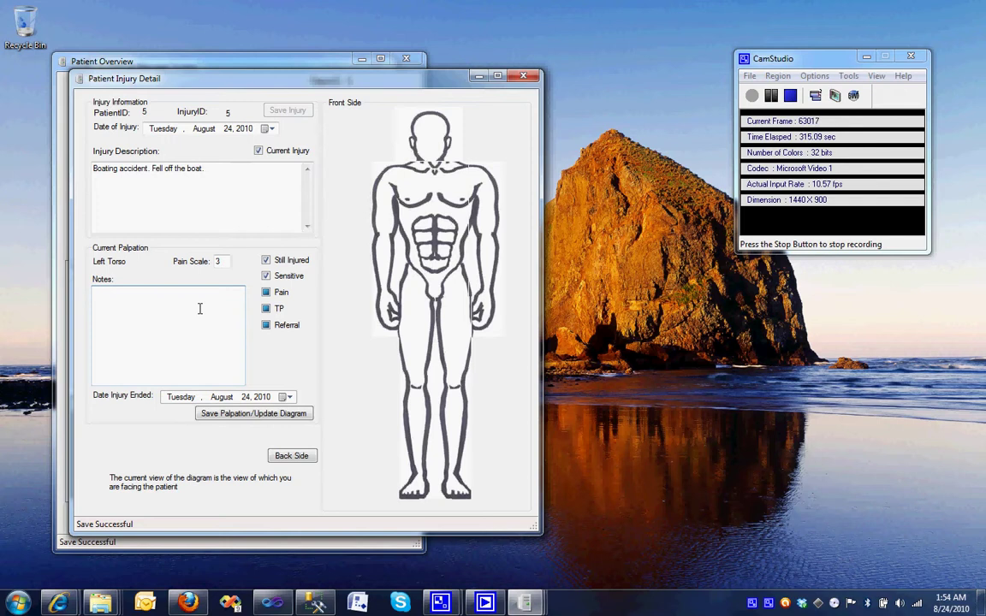
{"action": "type", "text": "eft chest is sensitive to touch."}
{"action": "left_click", "coordinate": [252, 416]}
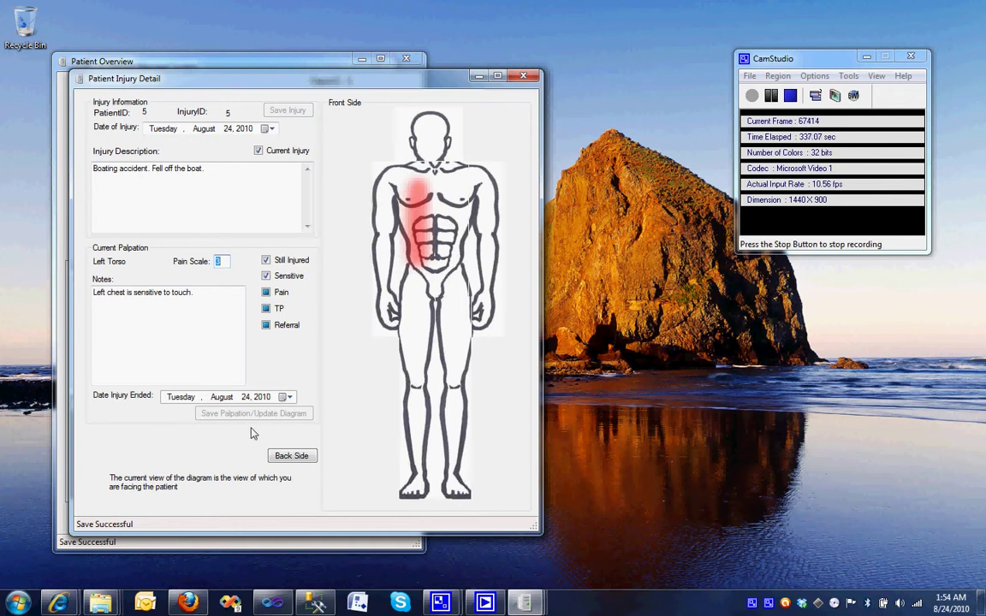
{"action": "left_click", "coordinate": [279, 456]}
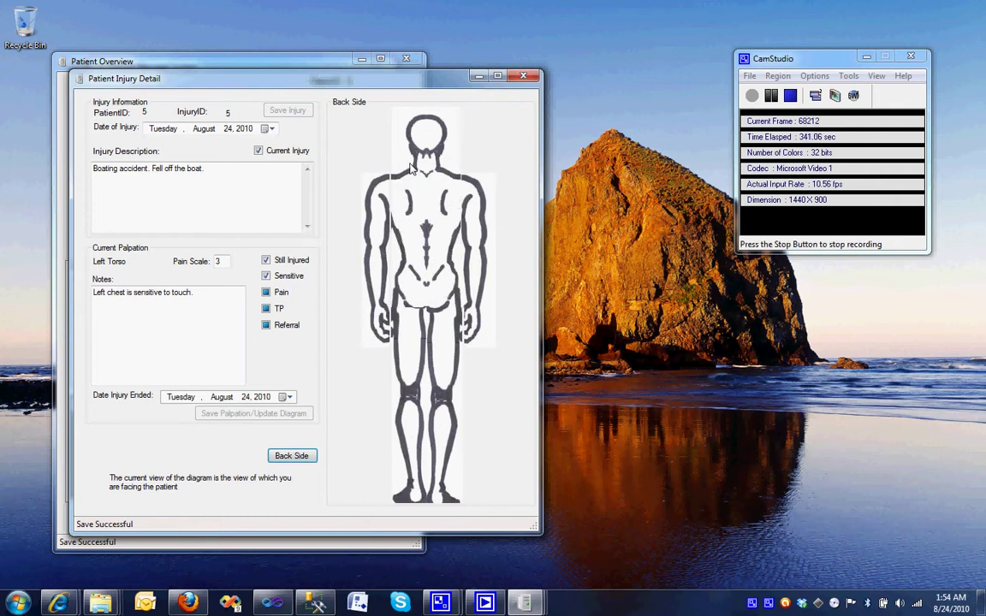
{"action": "left_click", "coordinate": [288, 458]}
Save a Left Back palpation with pain 7, pain and referral, noting sore lower-back muscles from landing on rock.
{"action": "left_click", "coordinate": [287, 459]}
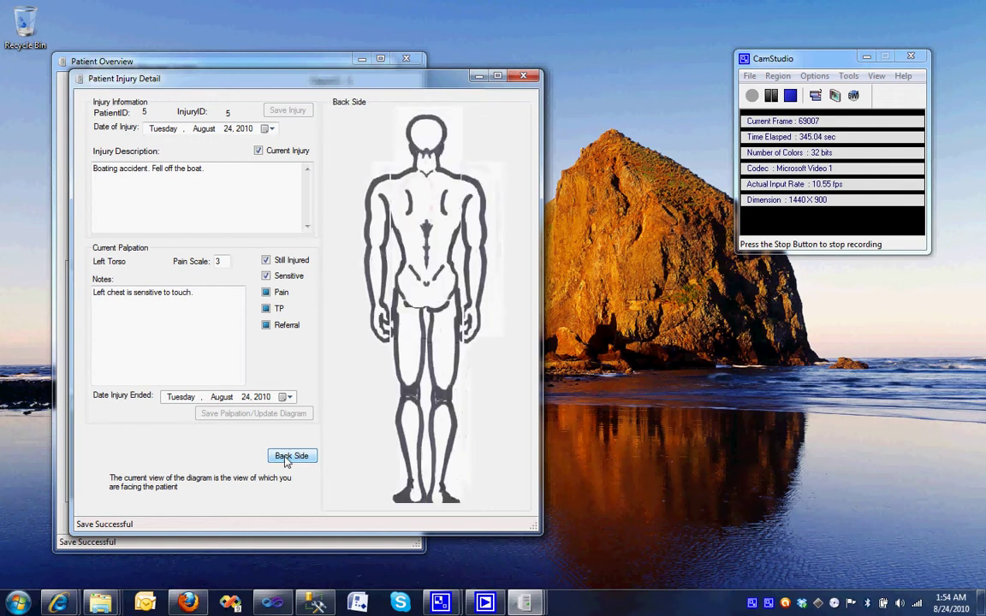
{"action": "left_click", "coordinate": [408, 229]}
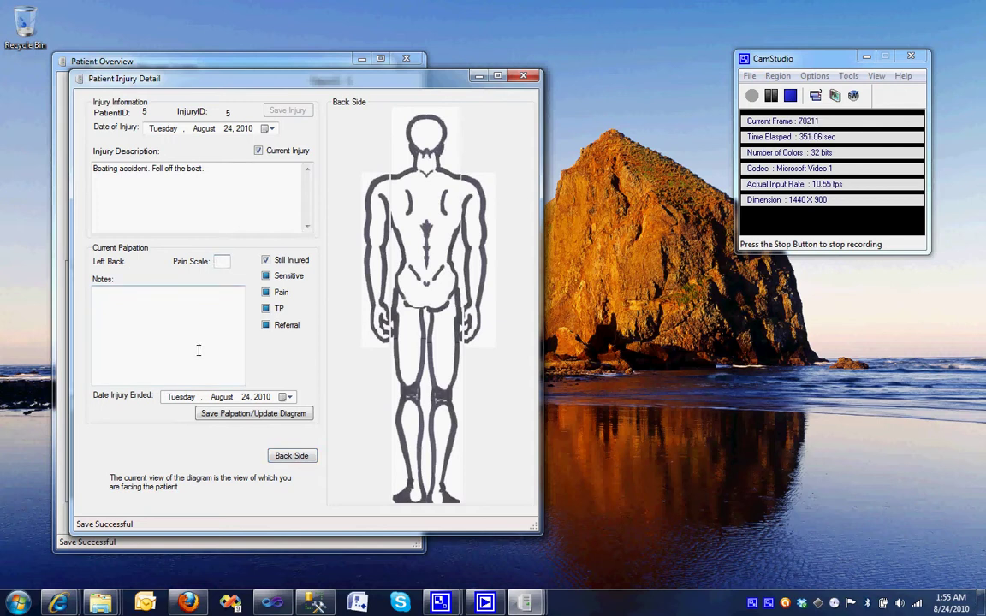
{"action": "type", "text": "7"}
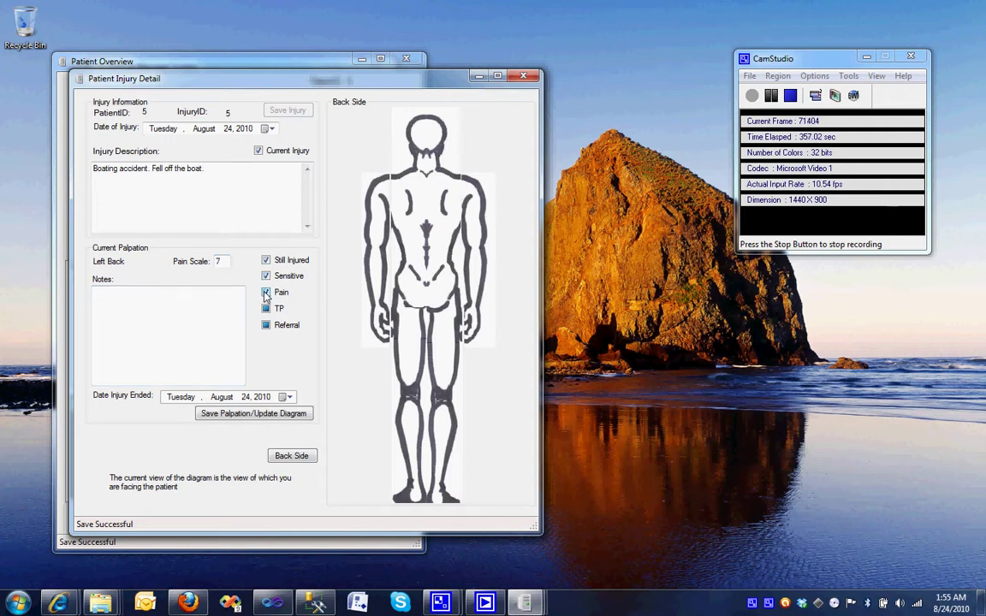
{"action": "left_click", "coordinate": [266, 326]}
{"action": "left_click", "coordinate": [166, 310]}
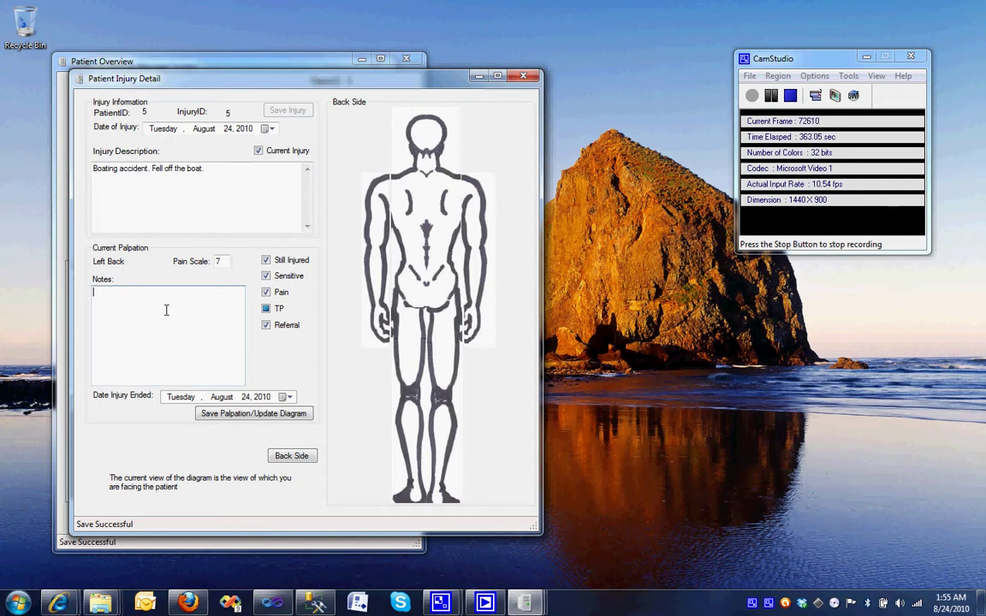
{"action": "type", "text": "Landed on rock and lower back muscles are"}
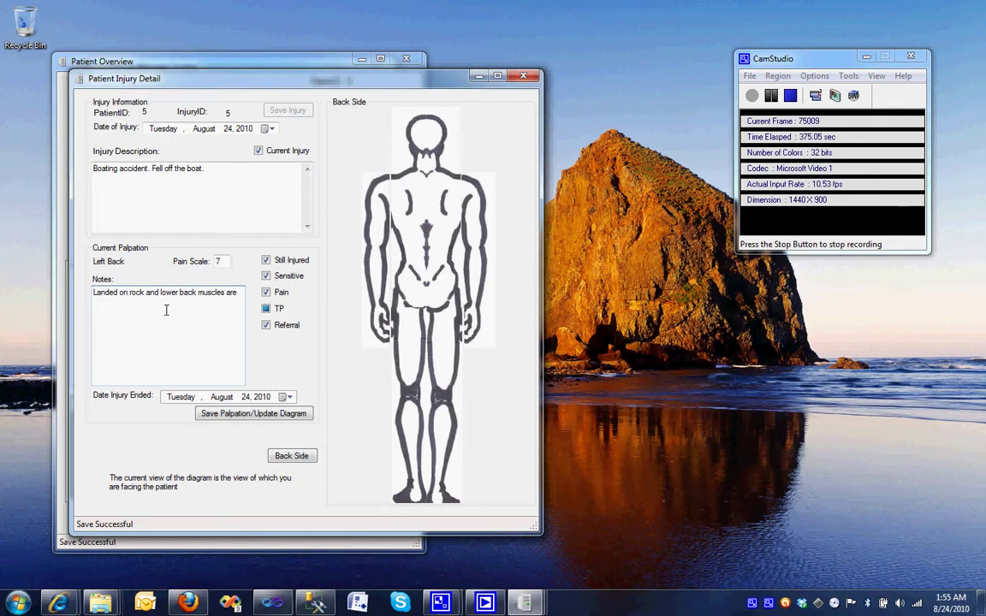
{"action": "type", "text": " soar"}
{"action": "key", "text": "BackSpace"}
{"action": "type", "text": "re an"}
{"action": "key", "text": "BackSpace"}
{"action": "type", "text": "and in pain"}
{"action": "left_click", "coordinate": [282, 414]}
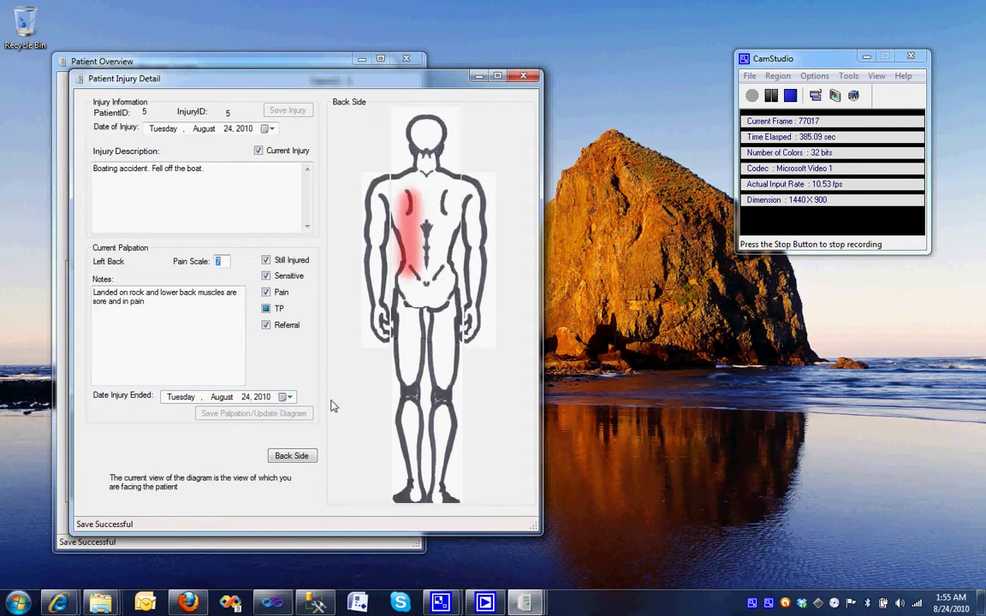
{"action": "left_click", "coordinate": [293, 459]}
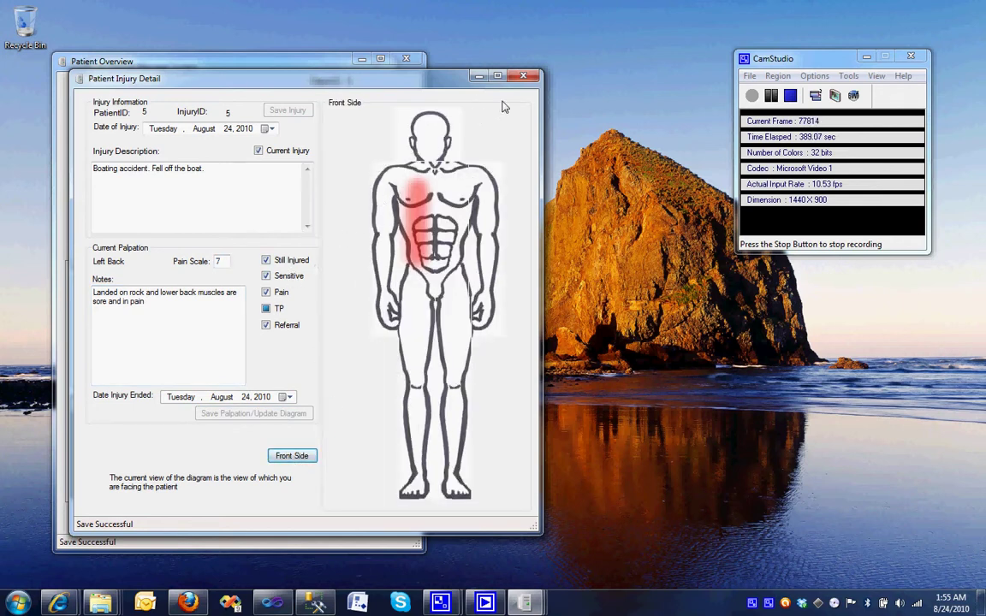
Close the injury details and review the boating injury's Left Torso and Left Back palpations in the overview.
{"action": "left_click", "coordinate": [475, 76]}
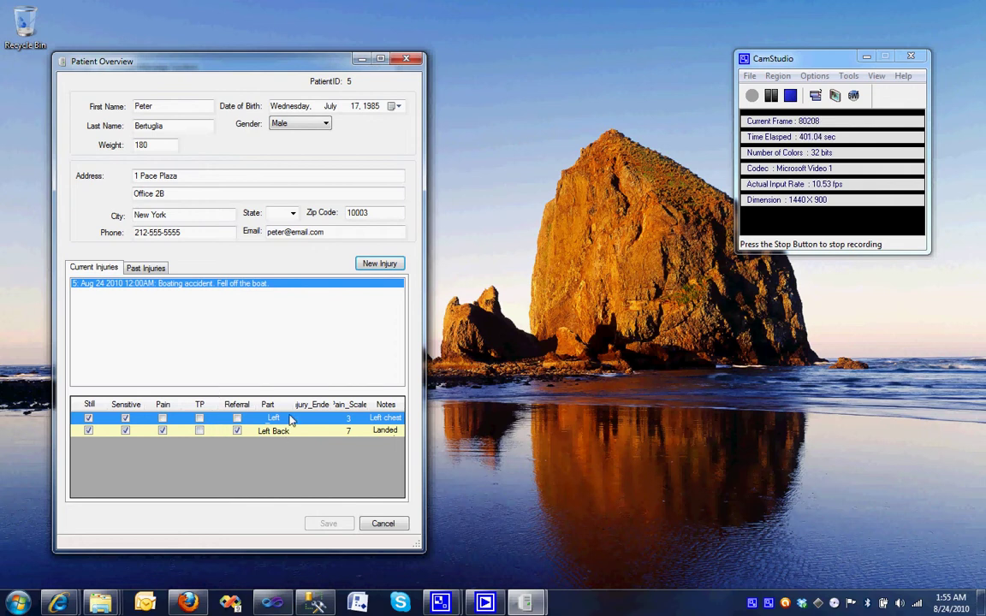
{"action": "double_click", "coordinate": [229, 72]}
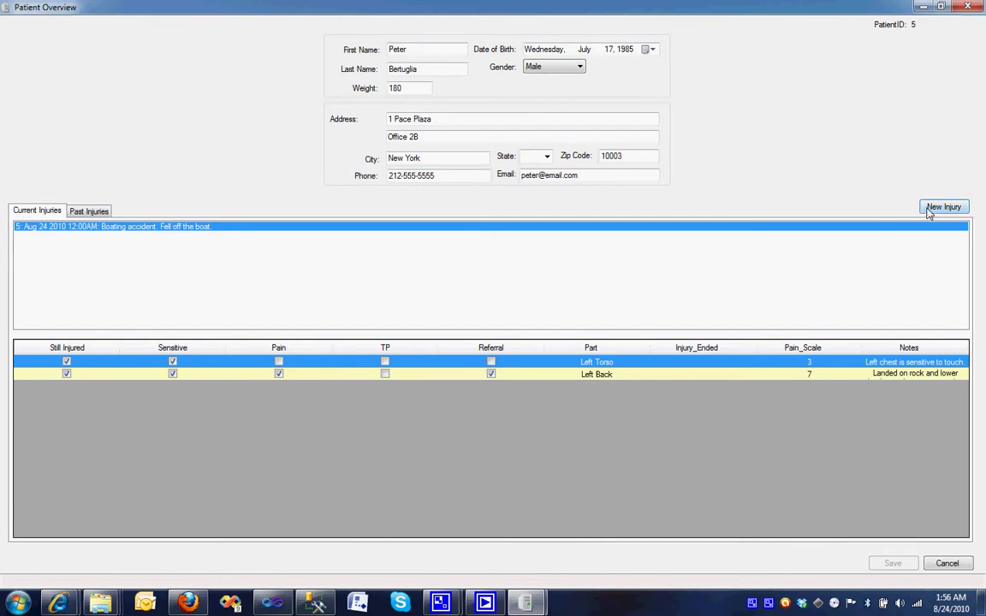
{"action": "left_click", "coordinate": [53, 214]}
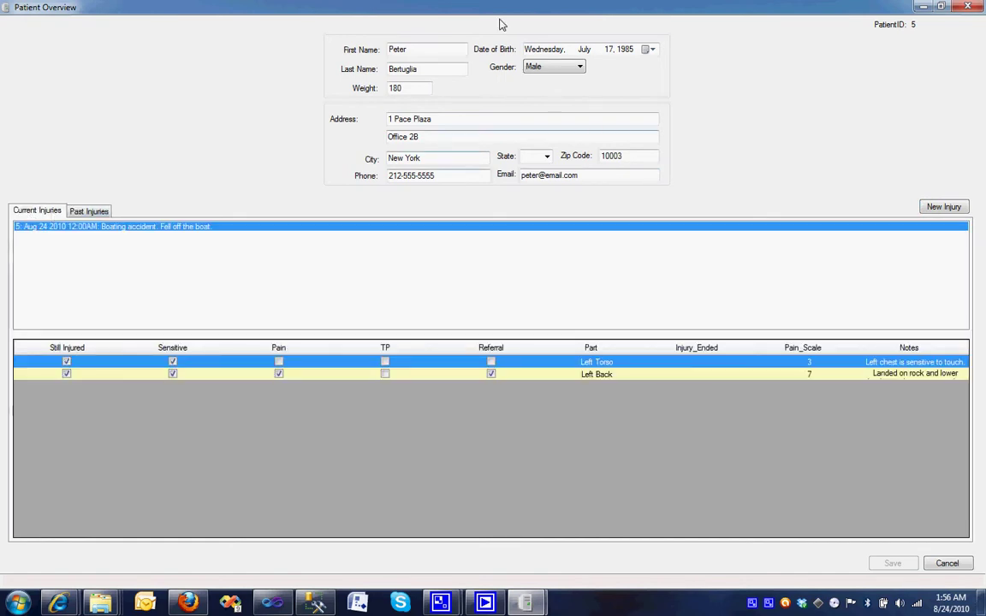
{"action": "double_click", "coordinate": [450, 10]}
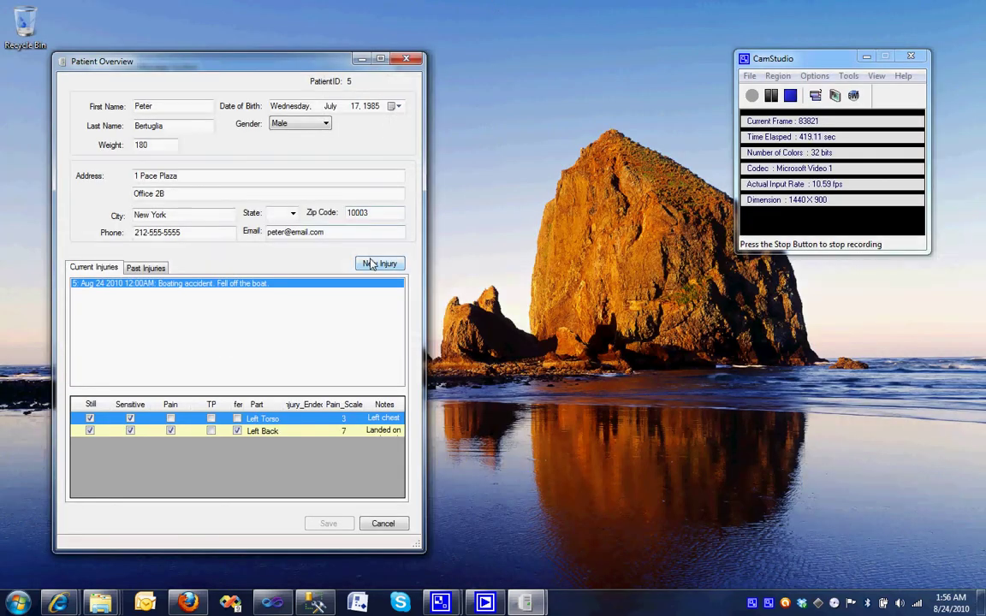
Save a new injury dated August 19, 2010: 'Skateboarding injury. He thought he could fly.'.
{"action": "left_click", "coordinate": [379, 262]}
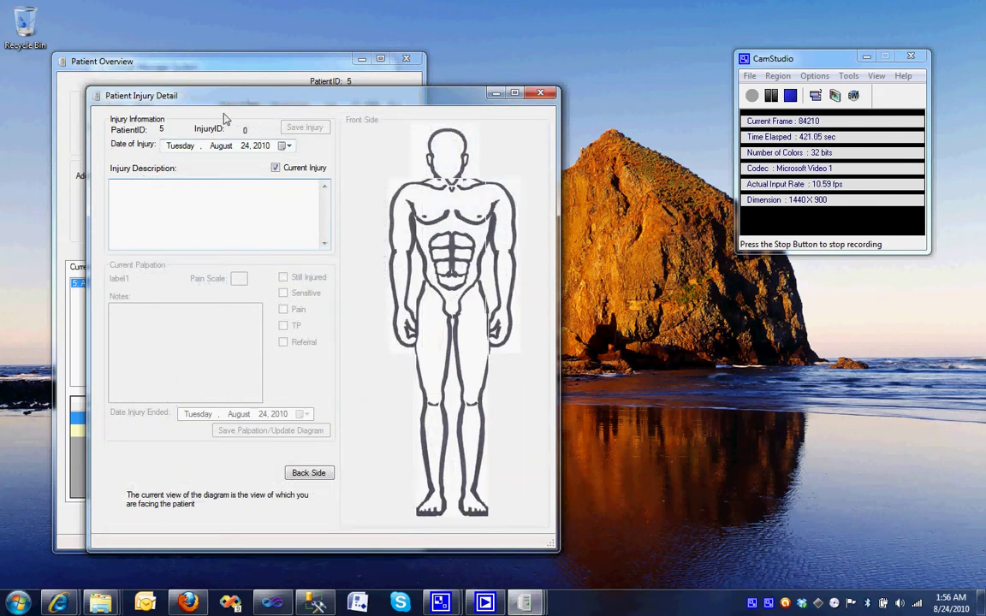
{"action": "left_click", "coordinate": [285, 146]}
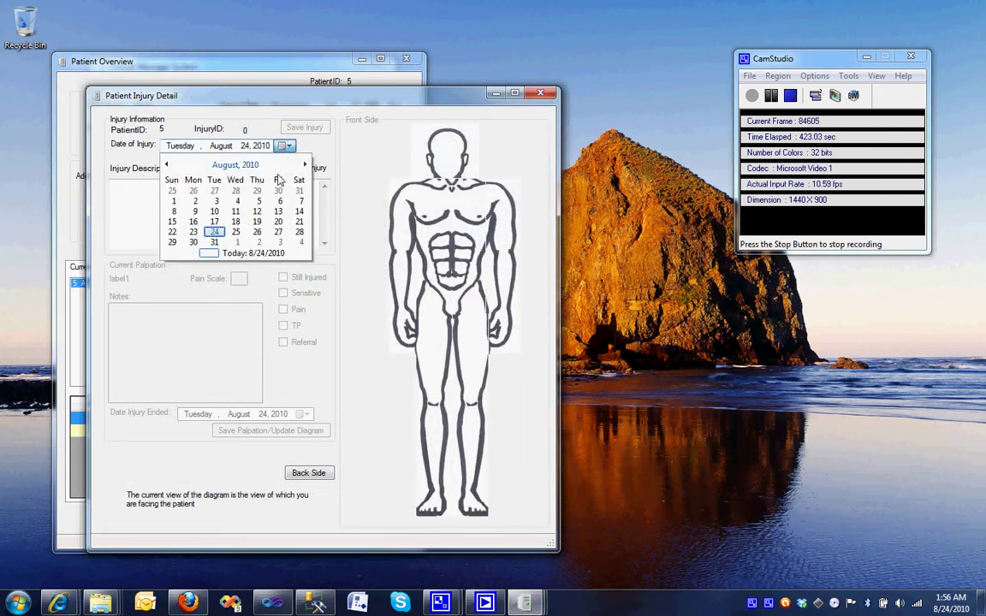
{"action": "left_click", "coordinate": [257, 222]}
{"action": "left_click", "coordinate": [255, 224]}
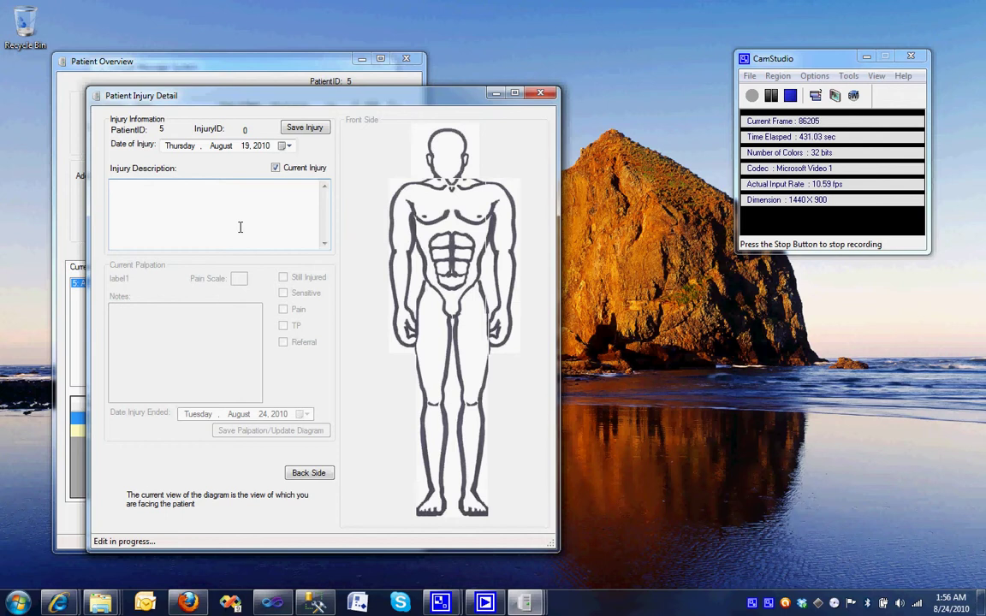
{"action": "type", "text": "Skateboarding injury. He t"}
{"action": "type", "text": "hought he could fly."}
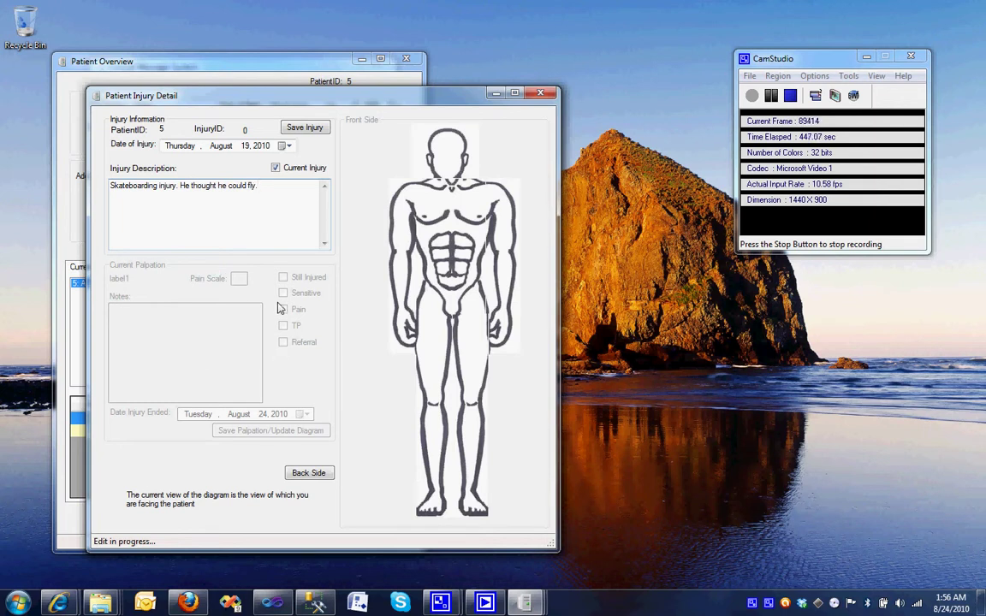
{"action": "left_click", "coordinate": [303, 127]}
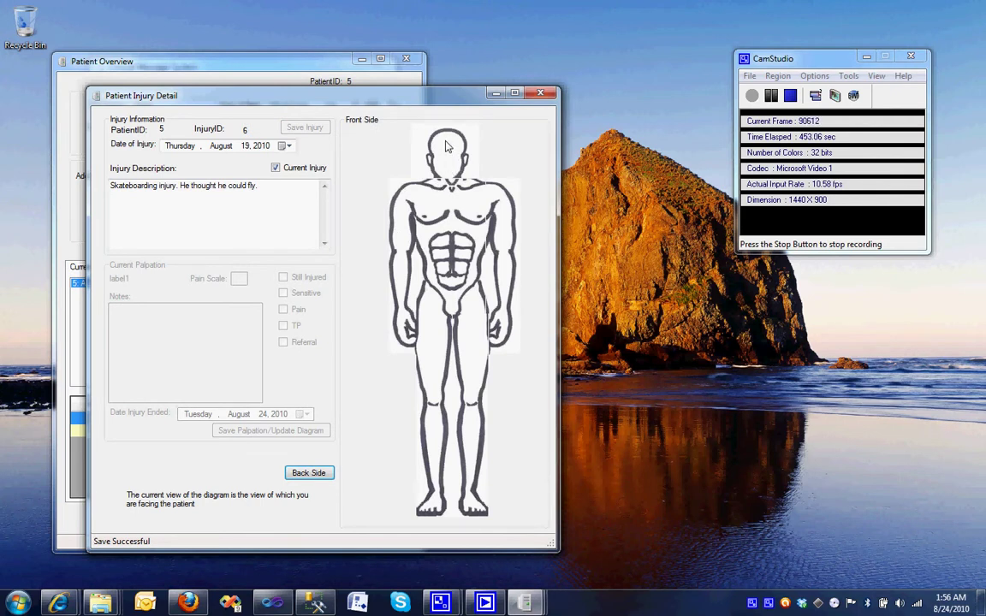
Save a Head palpation, still injured and painful, with a neck-pain note, then close the injury details.
{"action": "left_click", "coordinate": [445, 147]}
{"action": "left_click", "coordinate": [288, 280]}
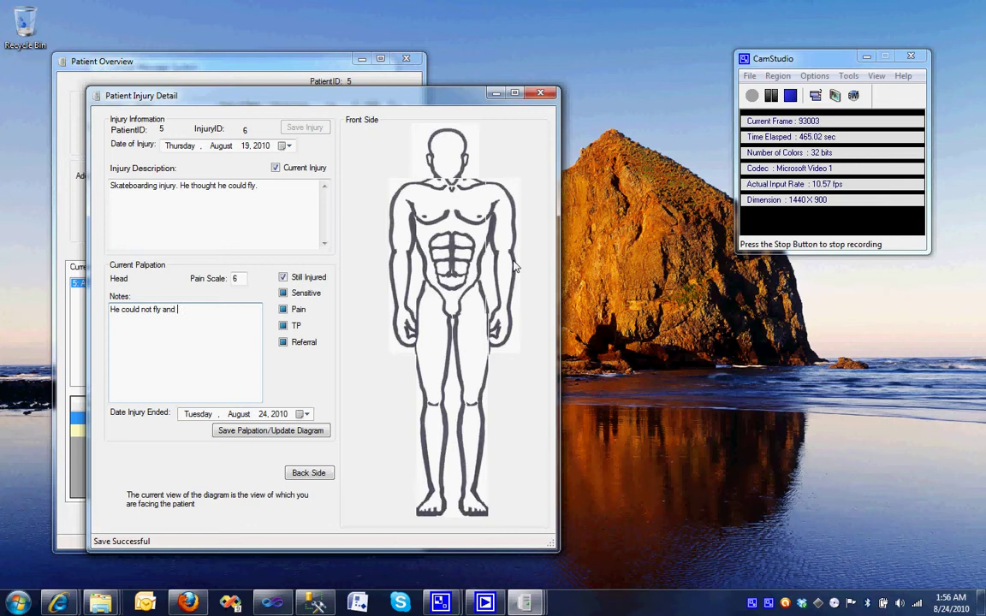
{"action": "type", "text": "his head and has neck pains"}
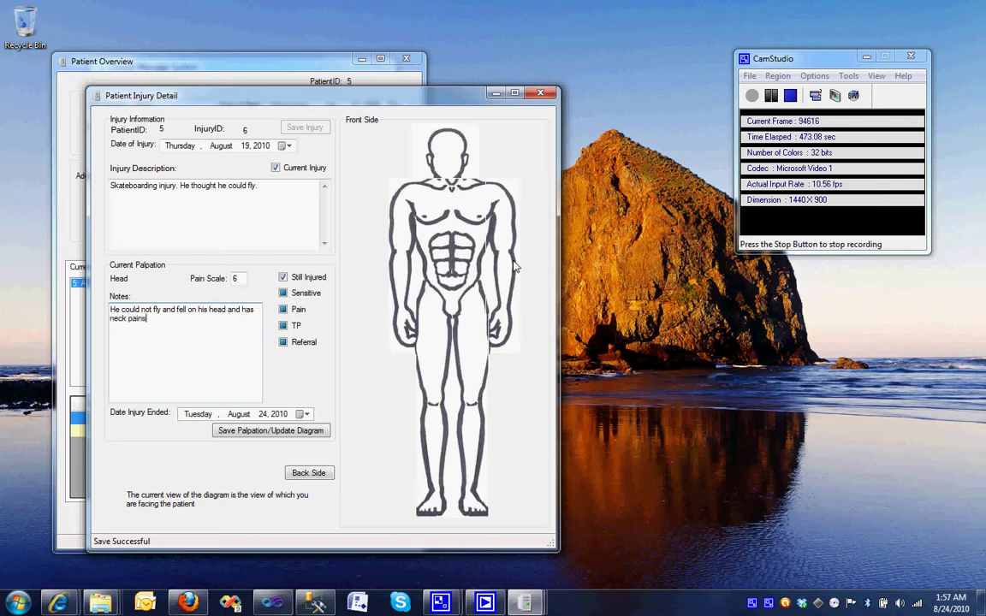
{"action": "left_click", "coordinate": [283, 310]}
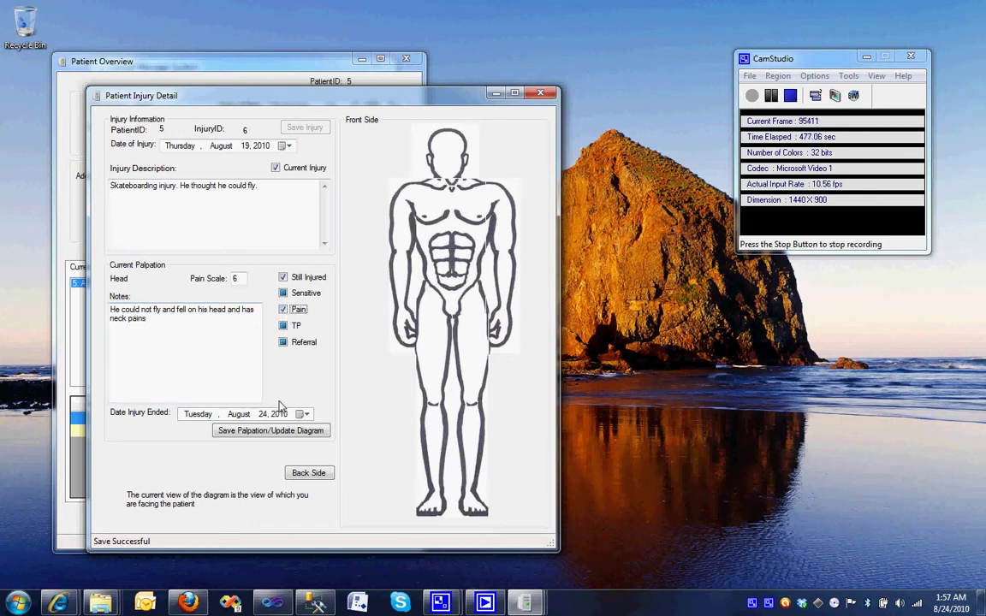
{"action": "left_click", "coordinate": [285, 431]}
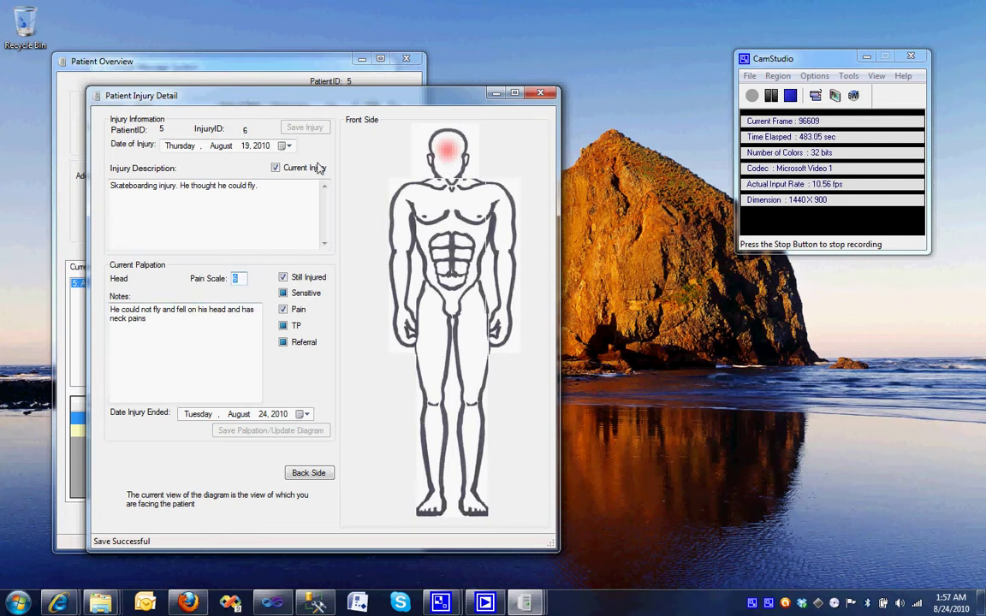
{"action": "left_click", "coordinate": [537, 93]}
Compare the palpations of the skateboarding and boating injuries.
{"action": "left_click", "coordinate": [208, 295]}
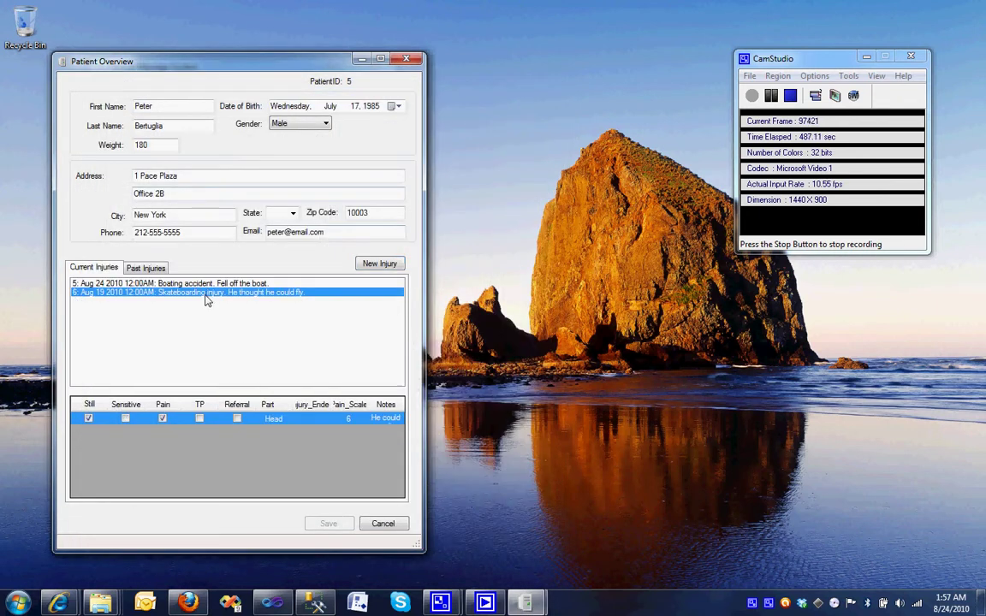
{"action": "left_click", "coordinate": [210, 283]}
{"action": "left_click", "coordinate": [215, 291]}
{"action": "left_click", "coordinate": [216, 284]}
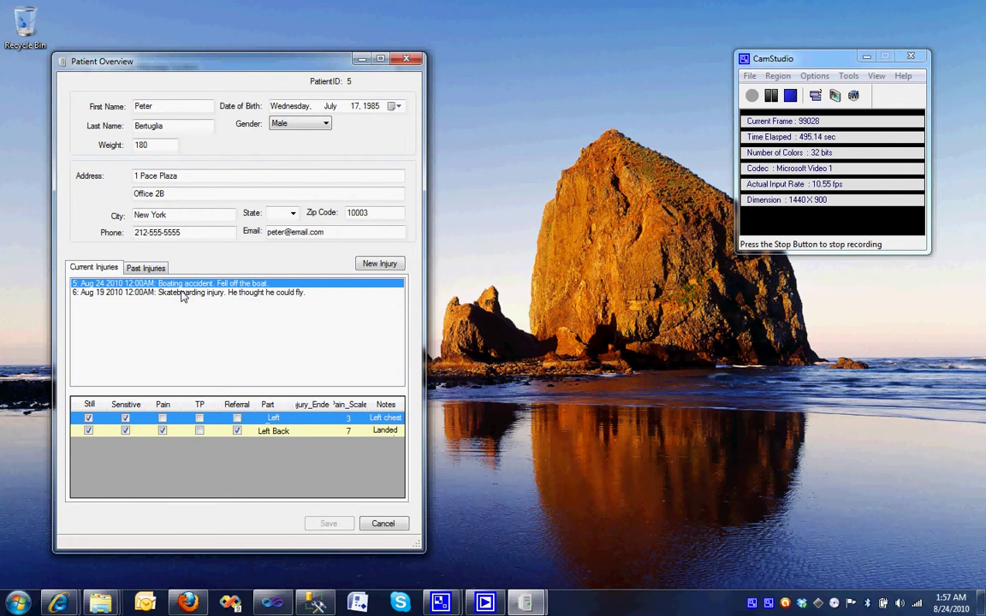
Uncheck Current Injury on the skateboarding injury and save the change.
{"action": "double_click", "coordinate": [181, 294]}
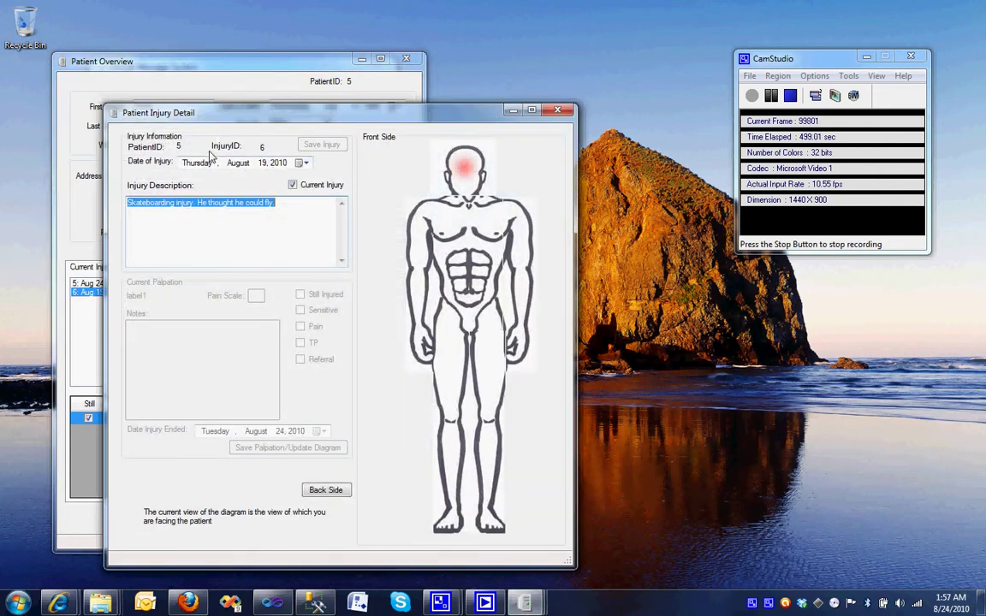
{"action": "left_click", "coordinate": [463, 168]}
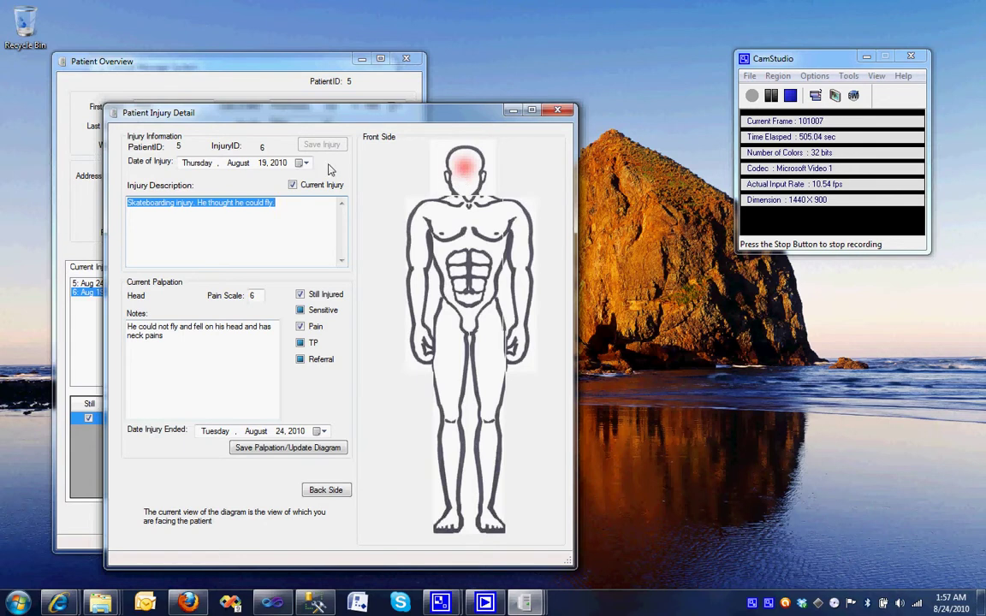
{"action": "left_click", "coordinate": [293, 184]}
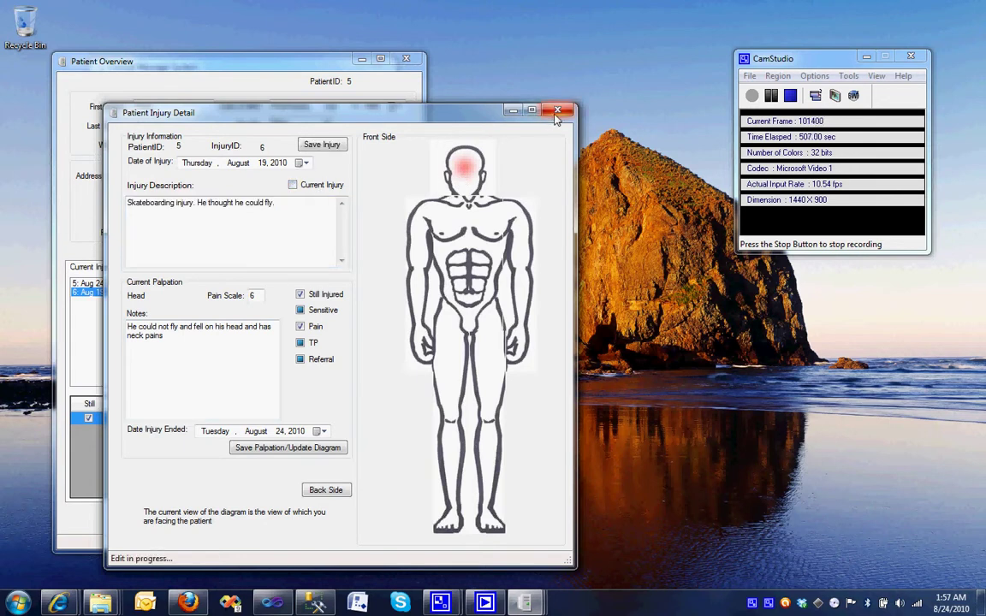
{"action": "left_click", "coordinate": [326, 145]}
{"action": "left_click", "coordinate": [558, 110]}
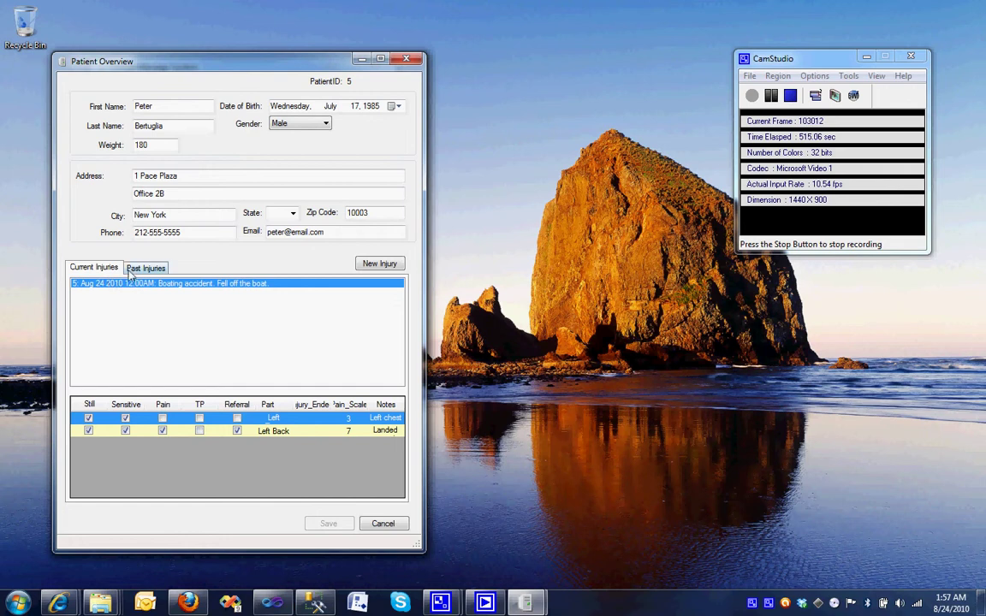
Confirm the skateboarding injury and its head palpation appear under Past Injuries.
{"action": "left_click", "coordinate": [130, 271]}
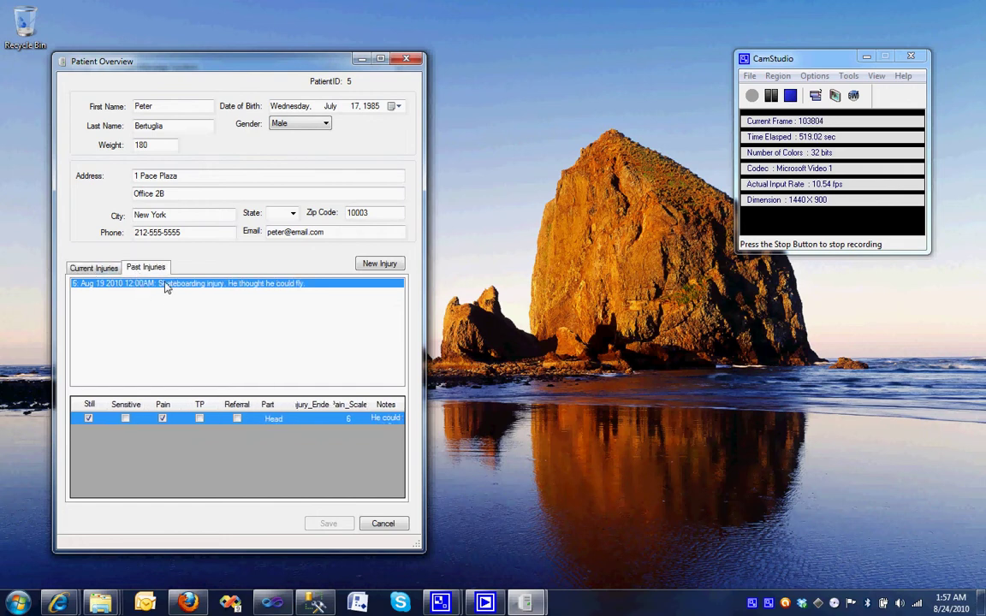
{"action": "double_click", "coordinate": [166, 287]}
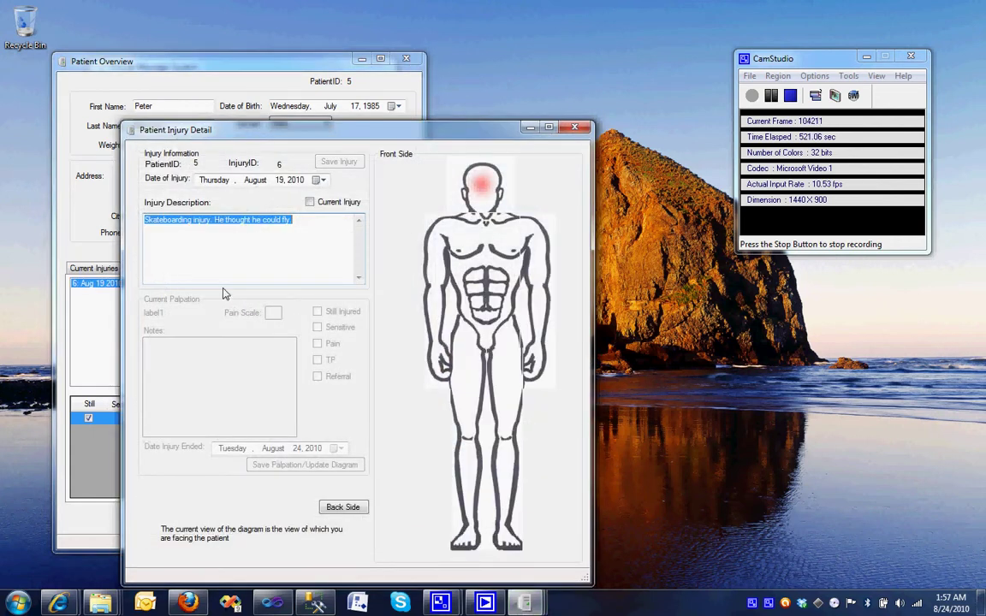
{"action": "left_click", "coordinate": [487, 184]}
{"action": "left_click", "coordinate": [571, 128]}
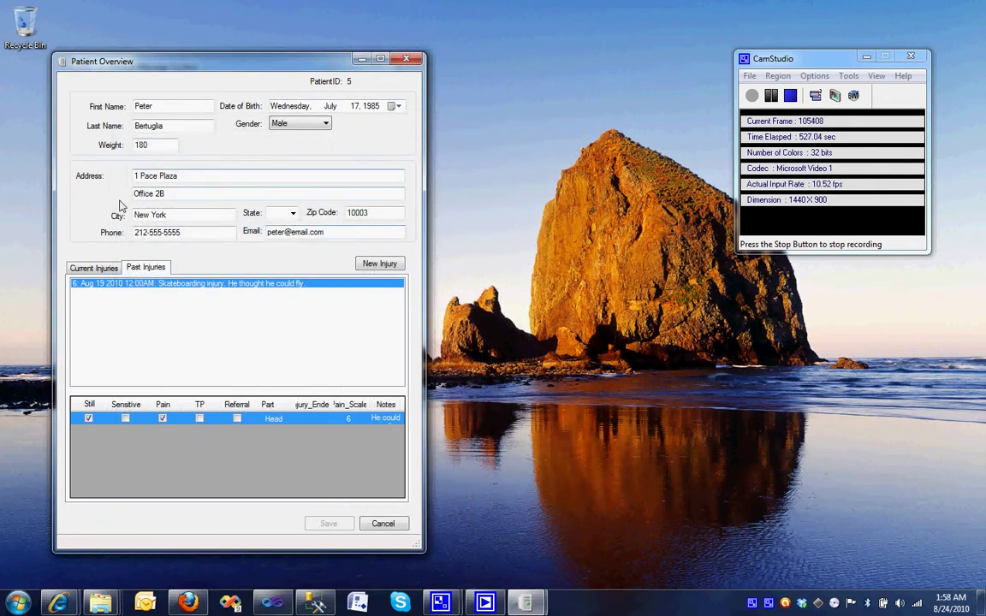
Recheck the current and past injury lists, then close Patient Overview.
{"action": "left_click", "coordinate": [98, 268]}
{"action": "left_click", "coordinate": [137, 267]}
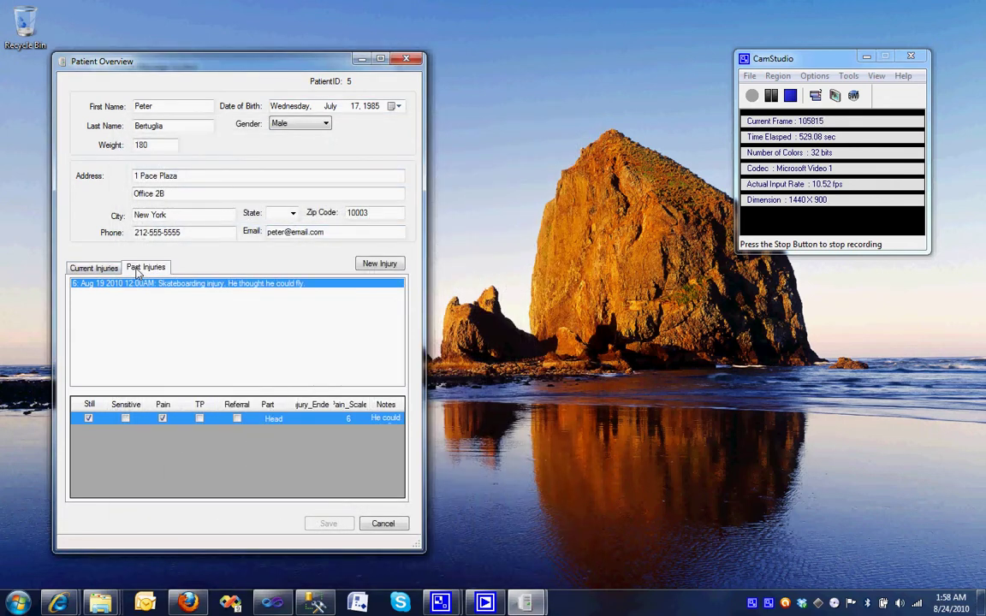
{"action": "left_click", "coordinate": [94, 267]}
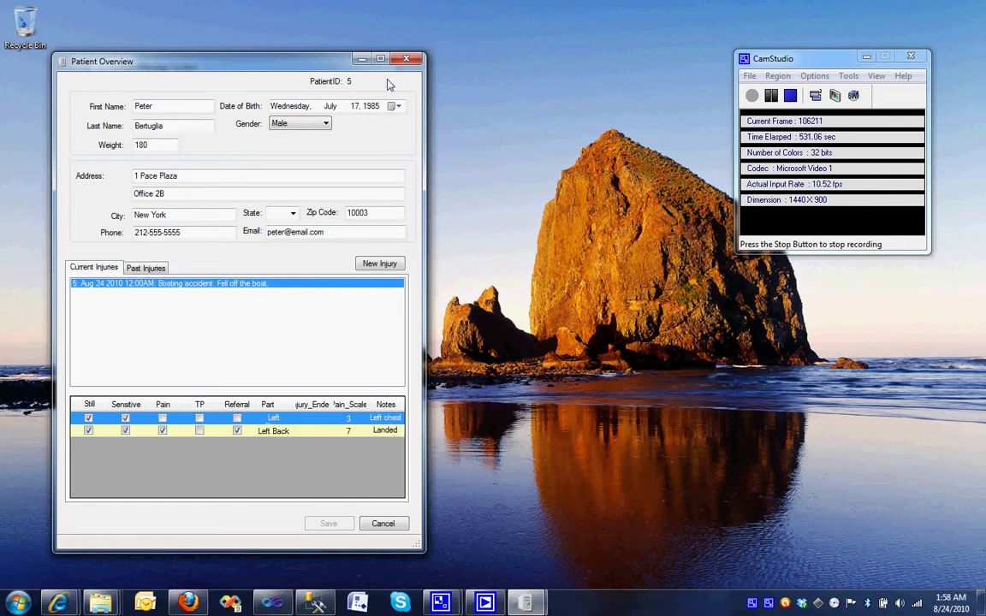
{"action": "left_click", "coordinate": [406, 62]}
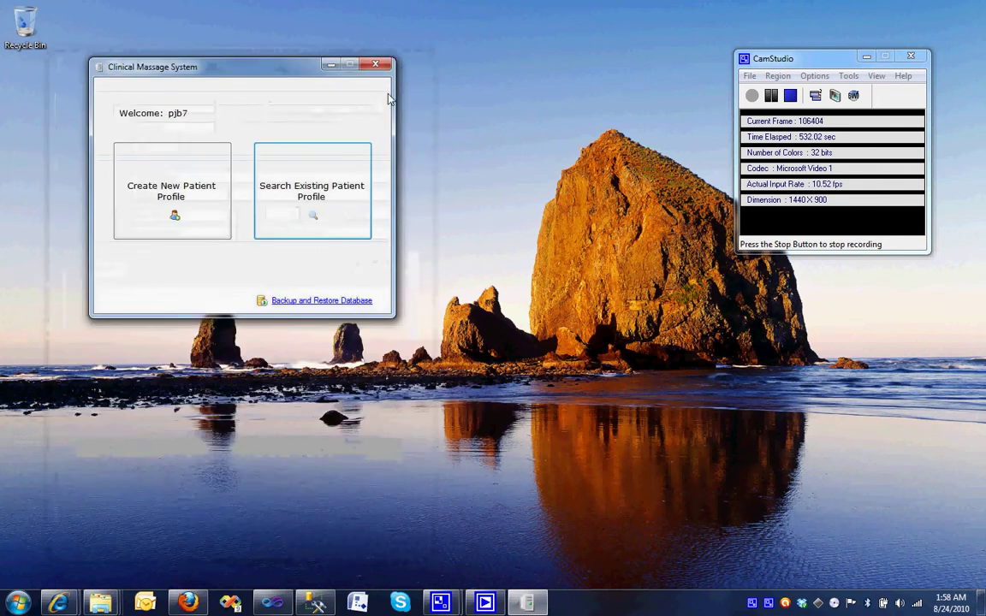
{"action": "left_click", "coordinate": [282, 175]}
{"action": "left_click", "coordinate": [309, 210]}
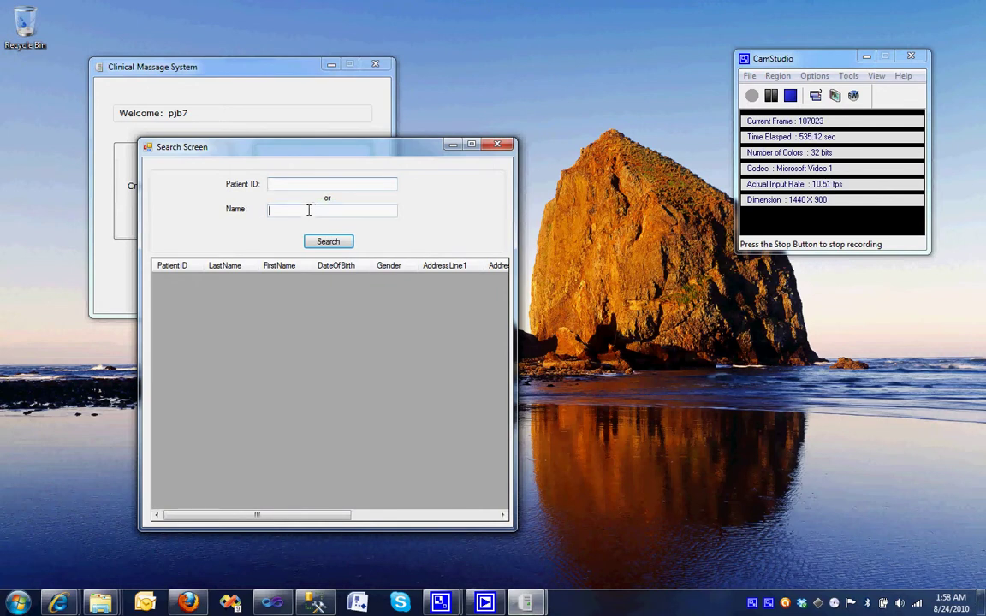
{"action": "type", "text": "doe"}
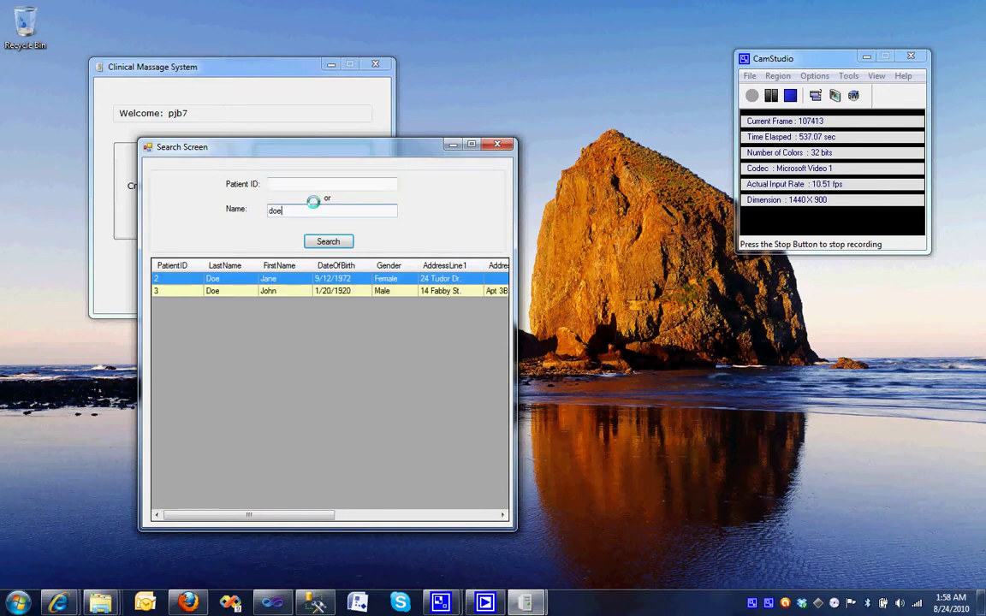
{"action": "double_click", "coordinate": [268, 290]}
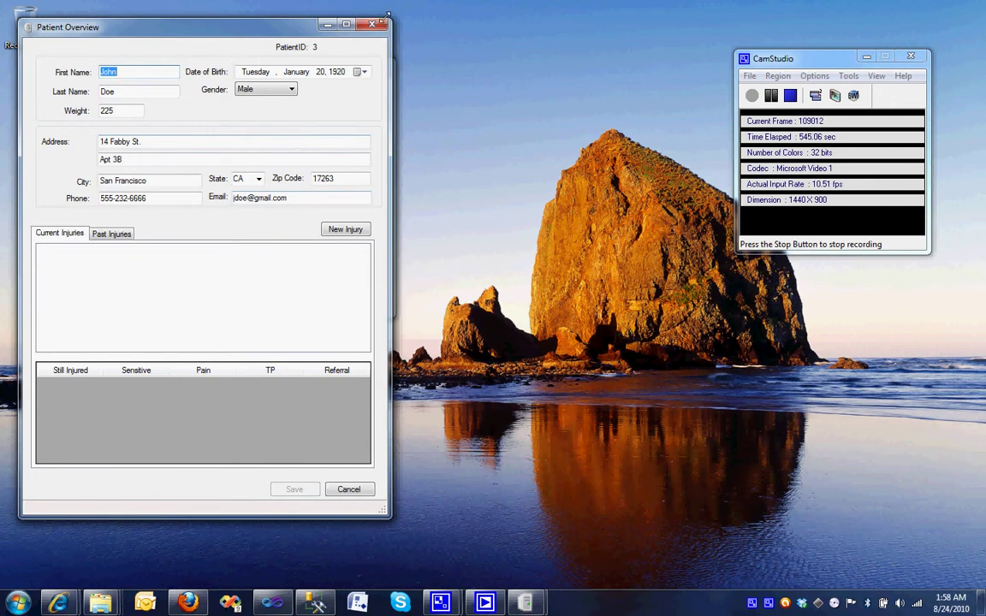
{"action": "left_click", "coordinate": [372, 24]}
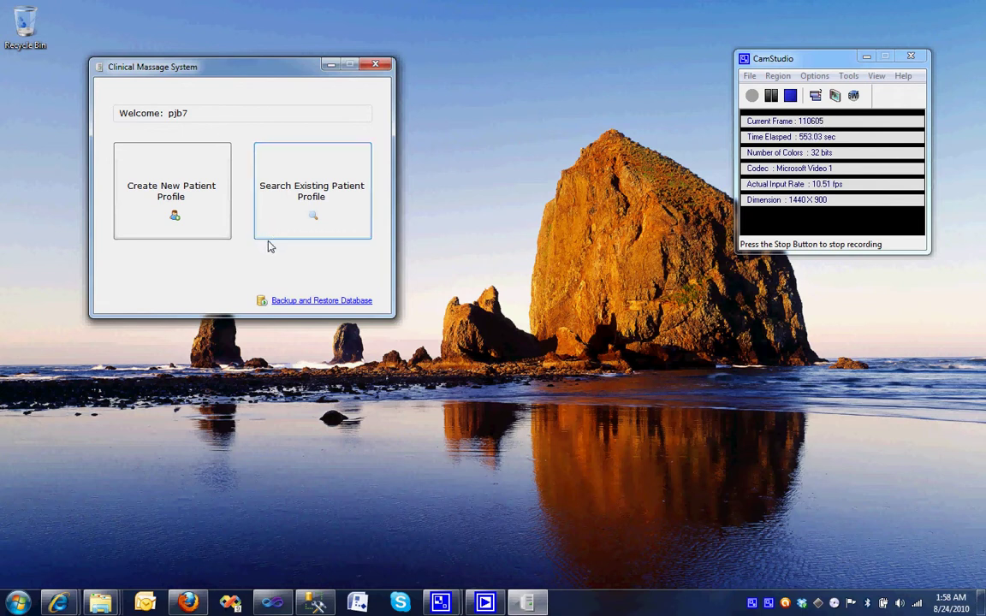
Create a full database backup, confirm Full-Aug 24 2010 is listed, and close Backup and Restore.
{"action": "left_click", "coordinate": [298, 302]}
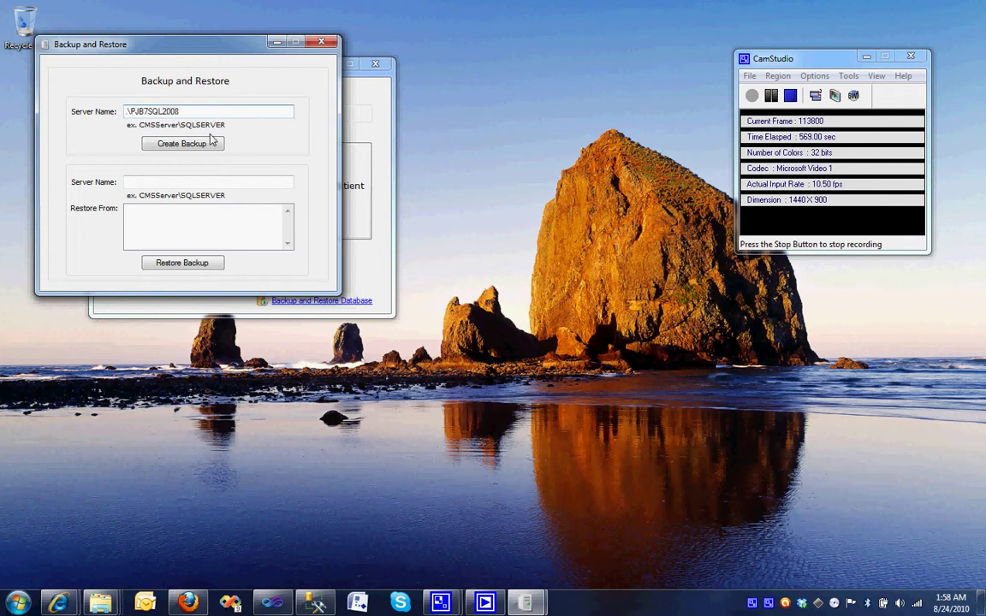
{"action": "left_click", "coordinate": [161, 149]}
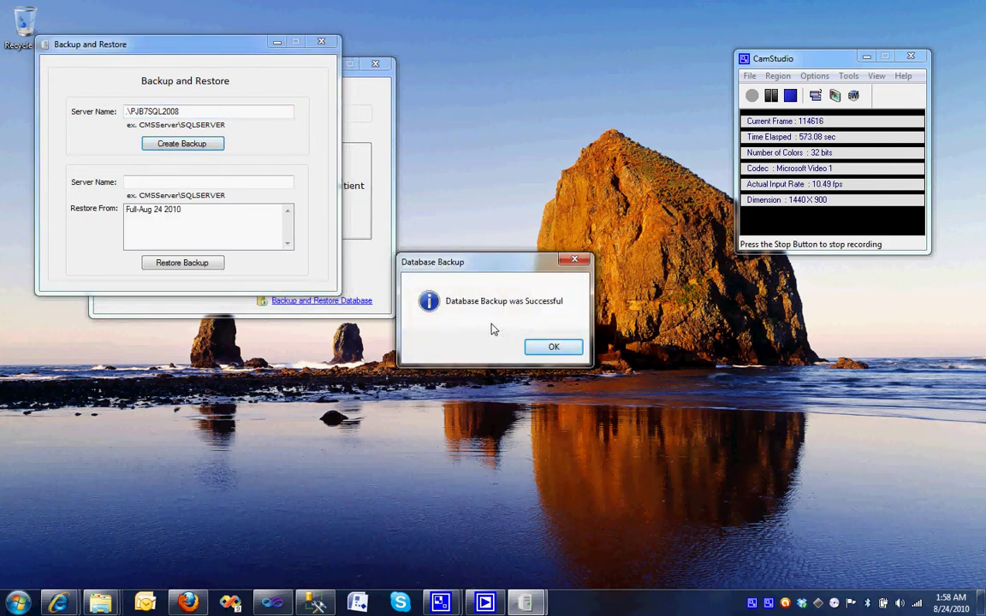
{"action": "left_click", "coordinate": [554, 347]}
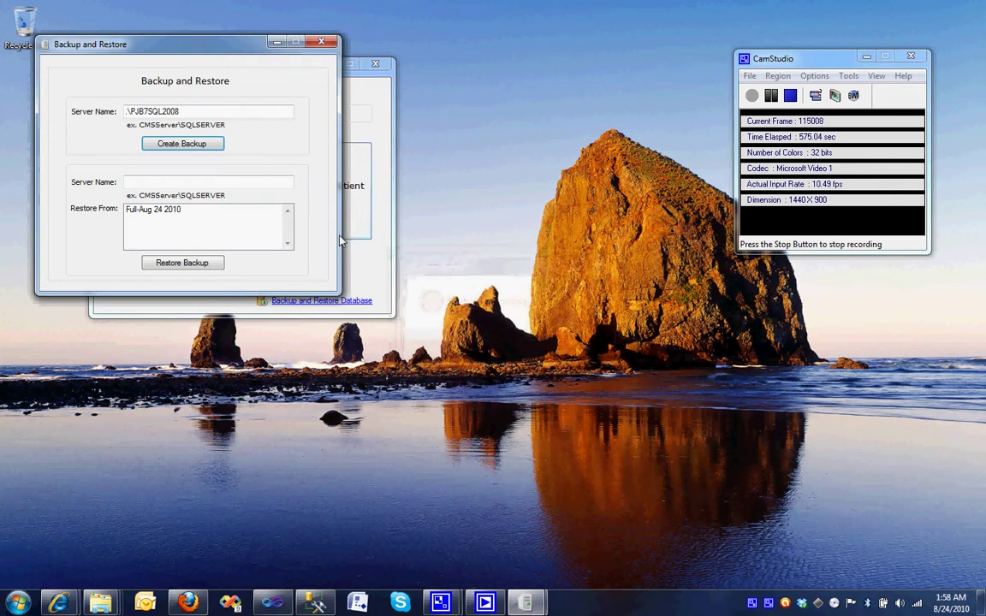
{"action": "left_click", "coordinate": [165, 215]}
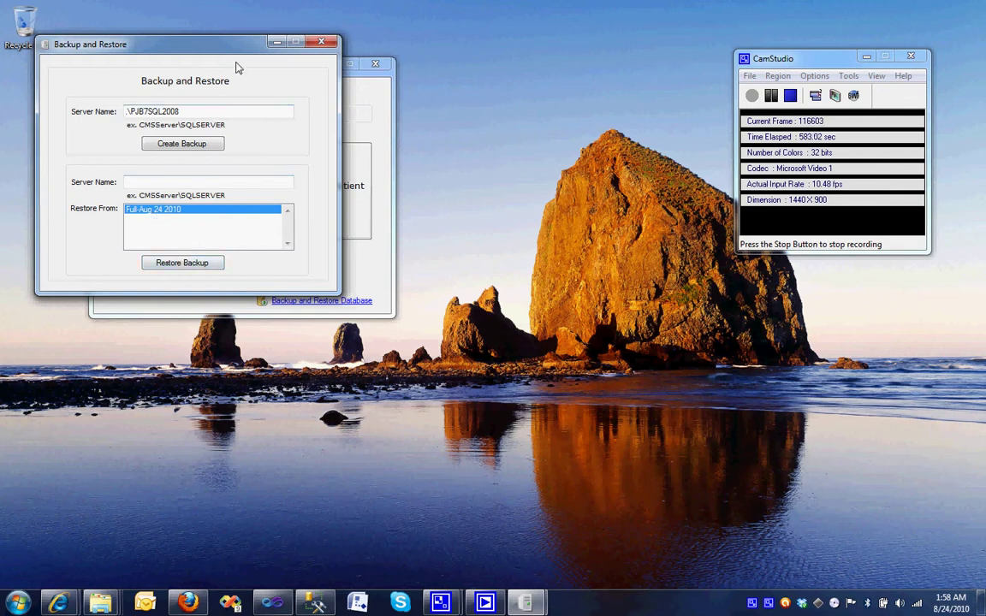
{"action": "left_click", "coordinate": [322, 43]}
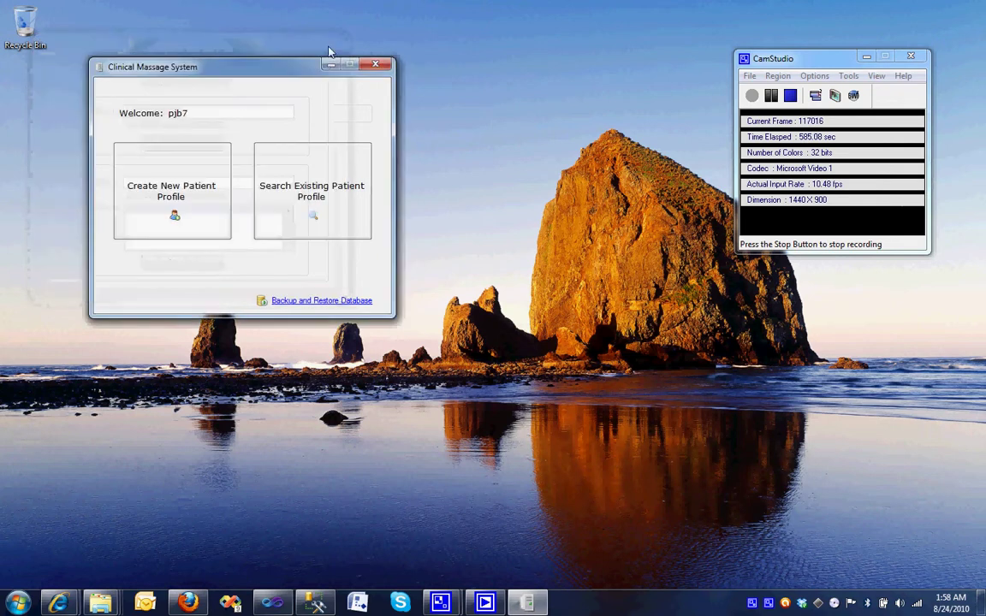